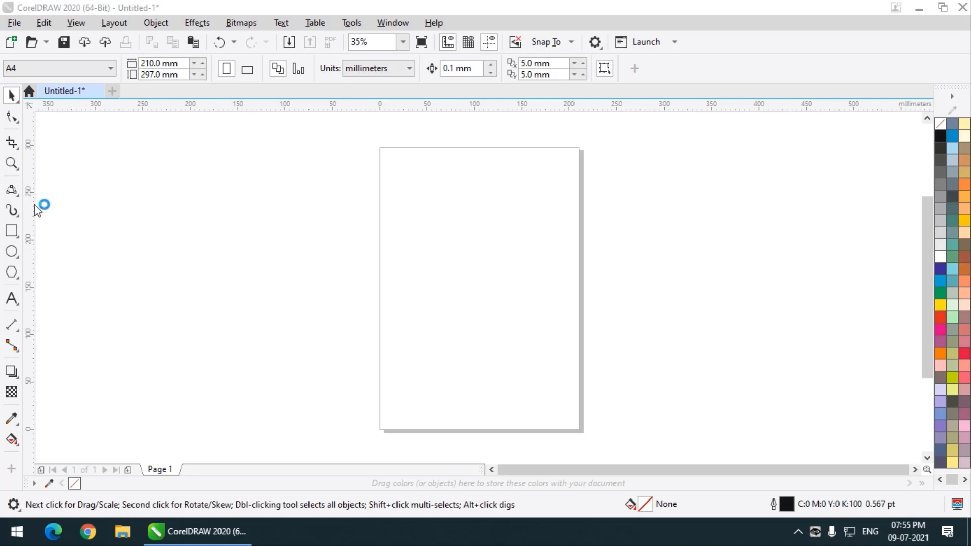
Draw a closed, wavy B-Spline shape about 392 mm wide and 201 mm high across the page, ending at its starting point.
left_click(12, 192)
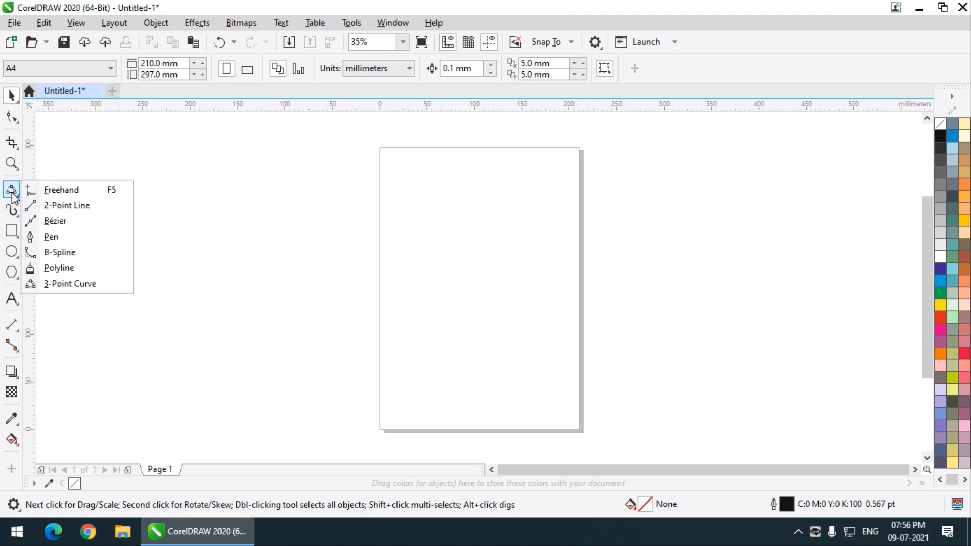
left_click(85, 254)
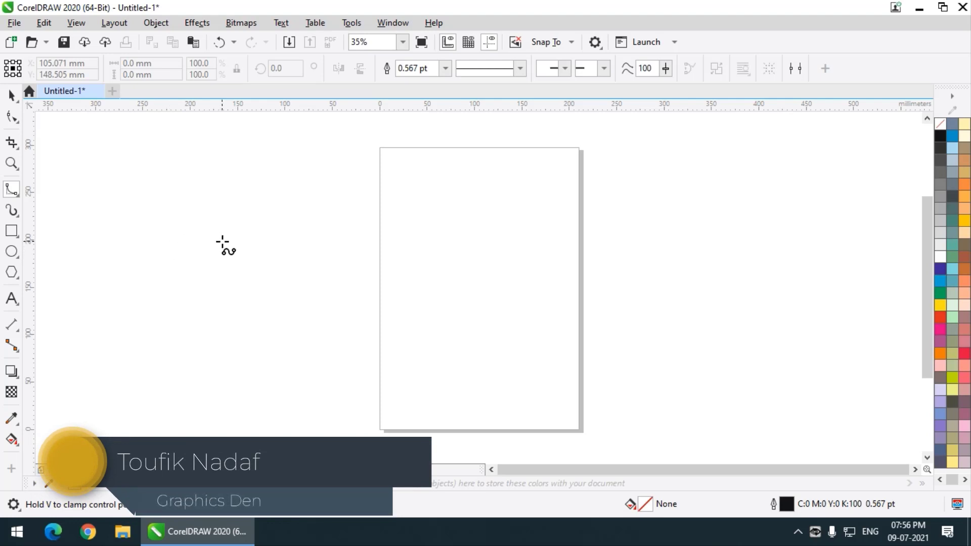
left_click(269, 220)
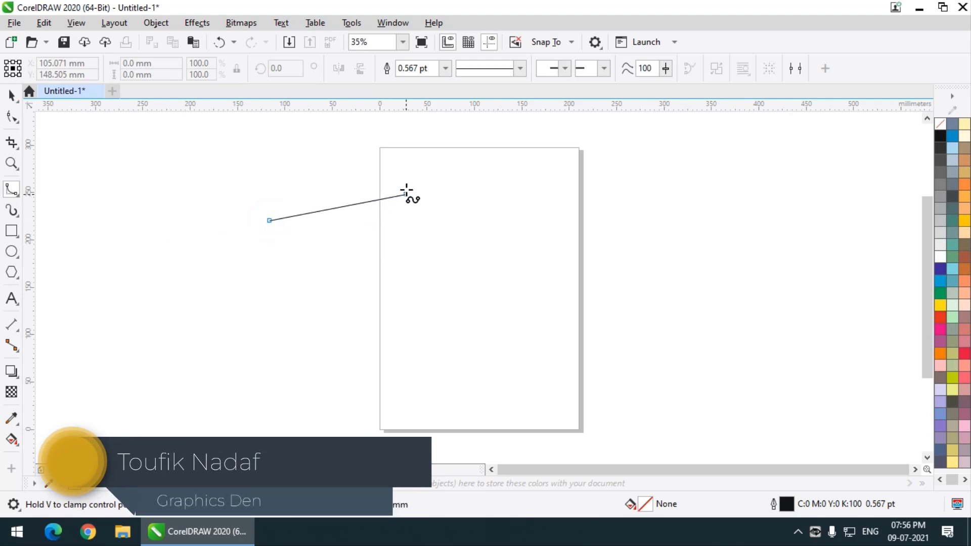
left_click_drag(455, 181, 530, 239)
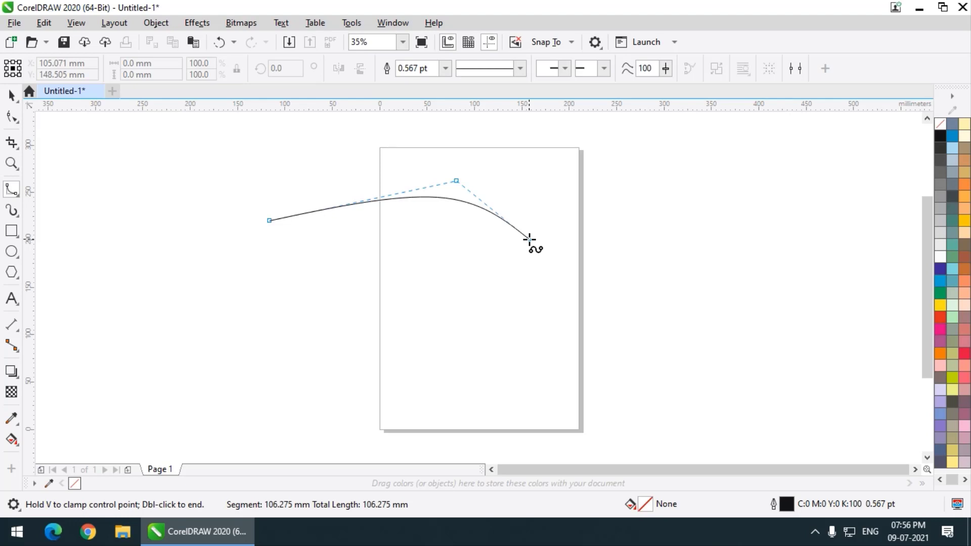
left_click_drag(529, 239, 560, 207)
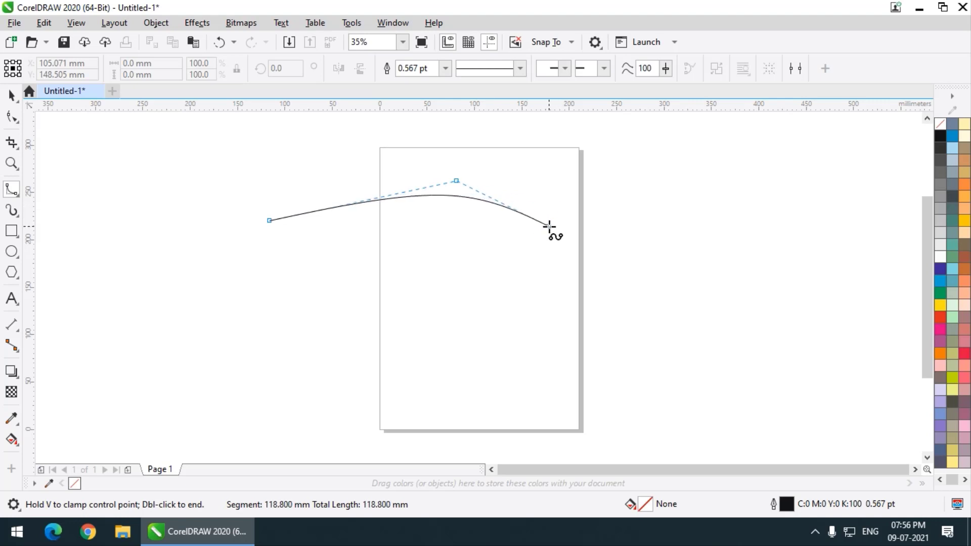
left_click(550, 193)
left_click(648, 238)
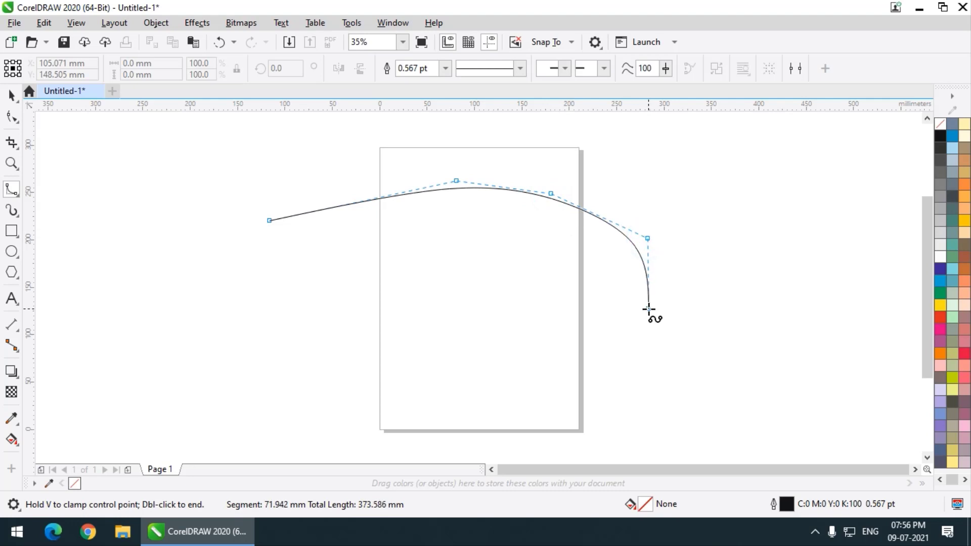
left_click(647, 307)
left_click(537, 286)
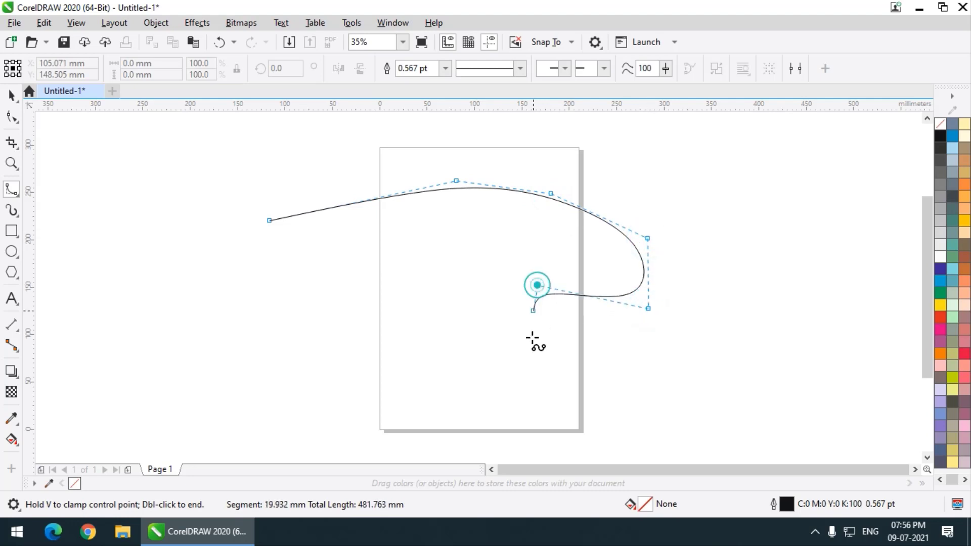
left_click(530, 368)
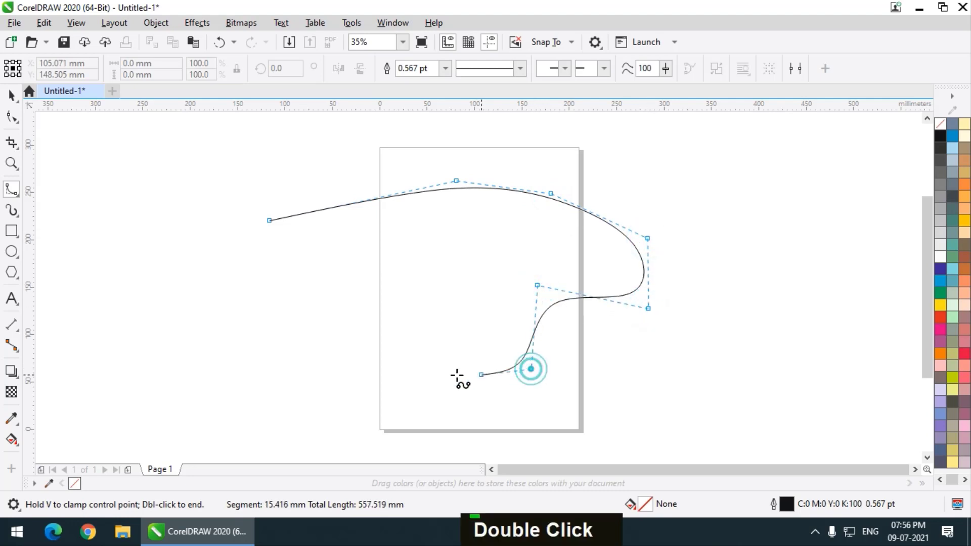
left_click(428, 337)
left_click(380, 373)
left_click(278, 388)
left_click(433, 268)
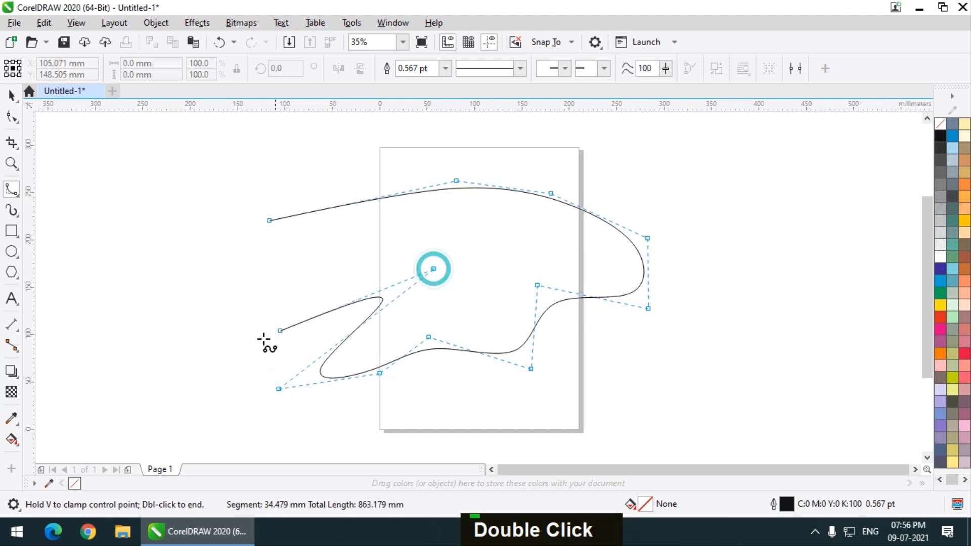
left_click(259, 339)
left_click(334, 305)
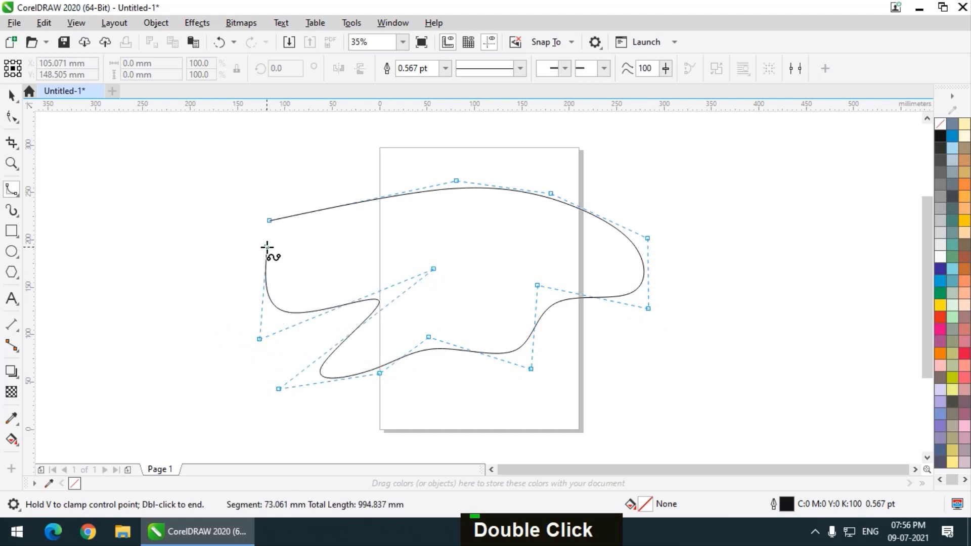
left_click(269, 221)
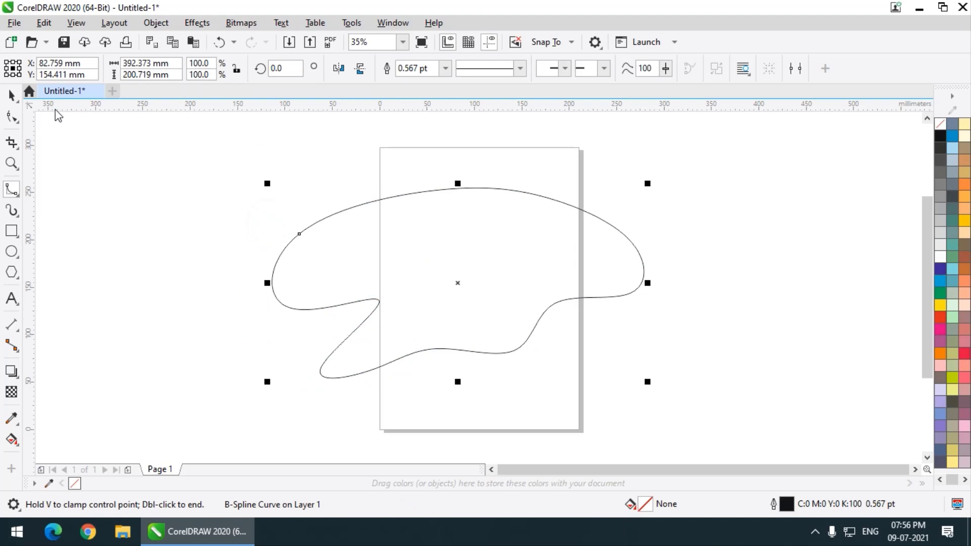
With the Shape tool, move the inner control point of the shape's right notch up and to the left.
left_click(13, 117)
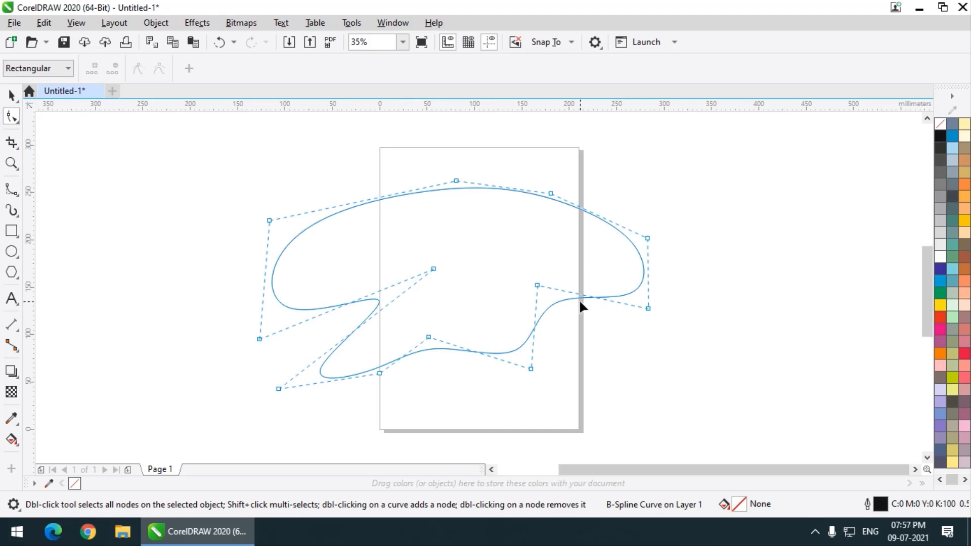
scroll(580, 302, "up", 2)
left_click_drag(490, 266, 449, 226)
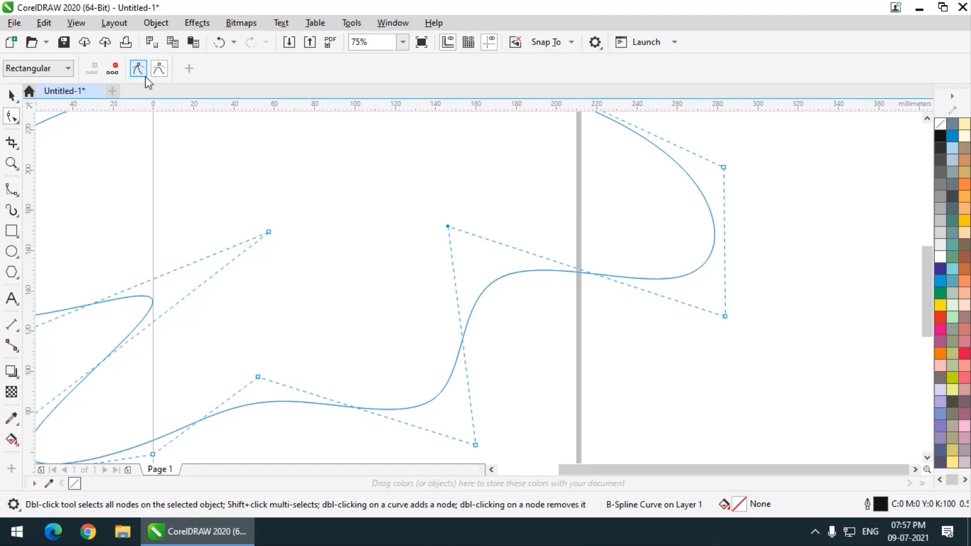
Clamp the right notch's inner control point and the two control points on the shape's far right edge.
left_click(448, 226)
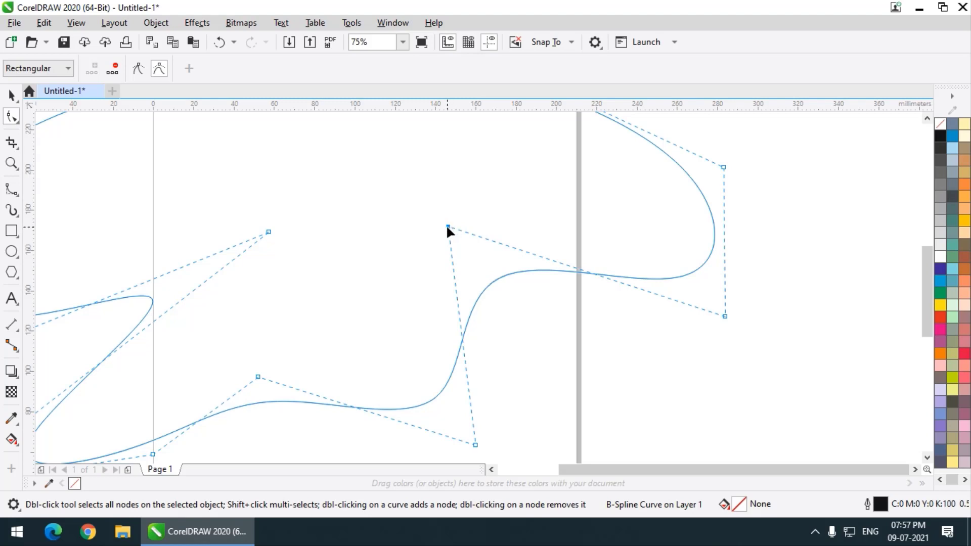
left_click(140, 73)
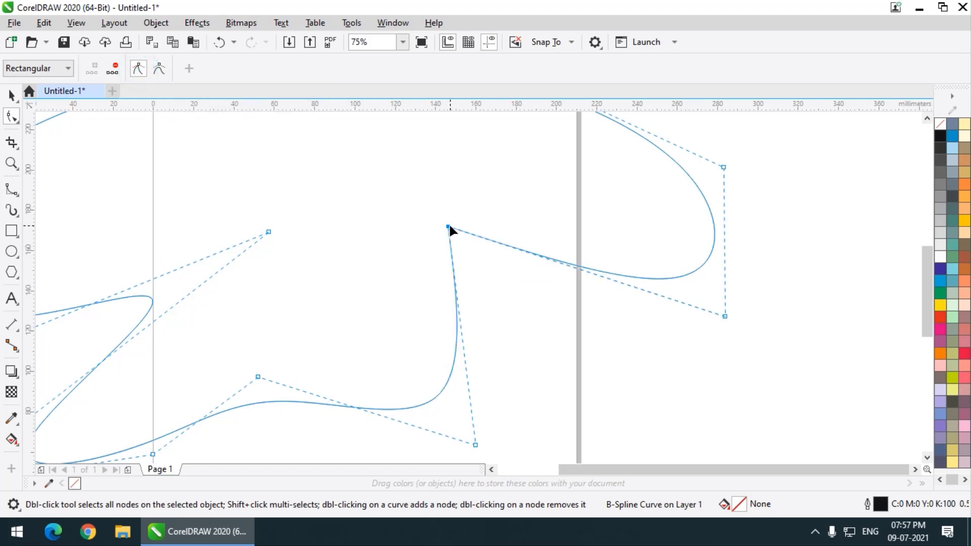
scroll(449, 222, "down", 1)
scroll(637, 259, "up", 1)
left_click(498, 287)
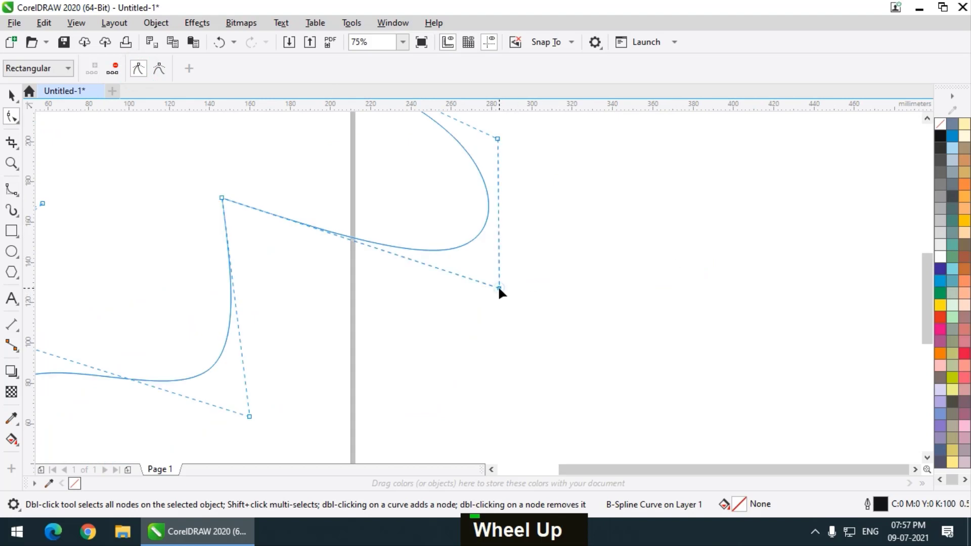
left_click(138, 69)
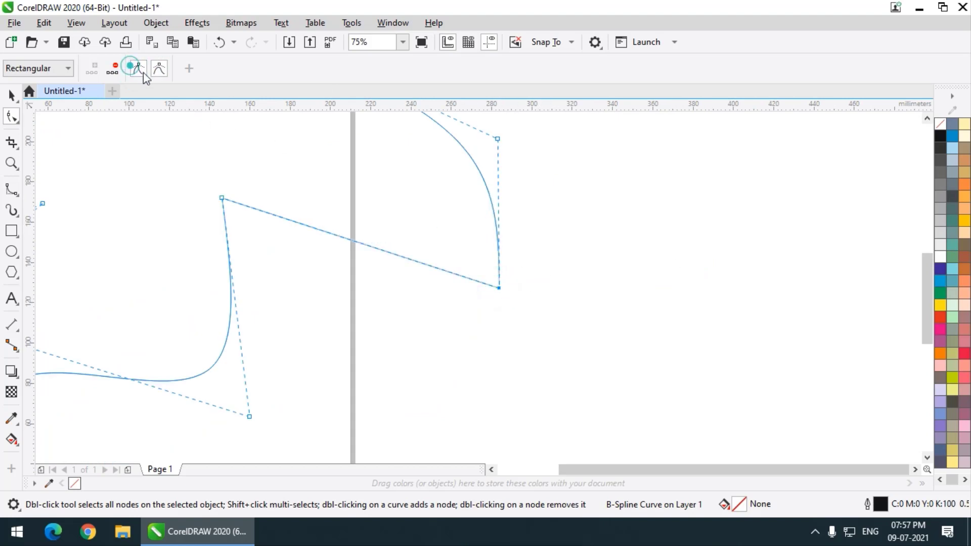
left_click(498, 139)
left_click(138, 69)
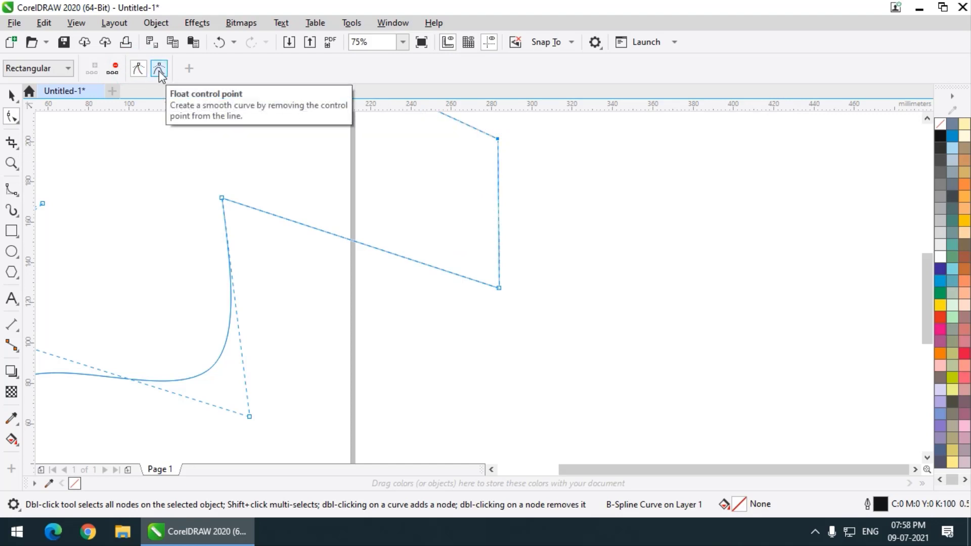
Float the lower control point on the shape's far right edge and clamp it again.
left_click(599, 227)
left_click(493, 286)
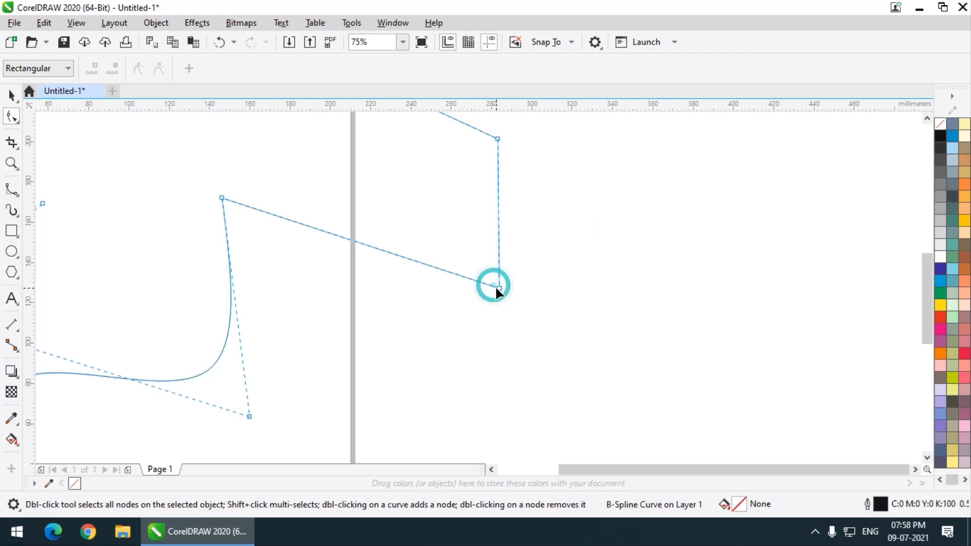
left_click(498, 288)
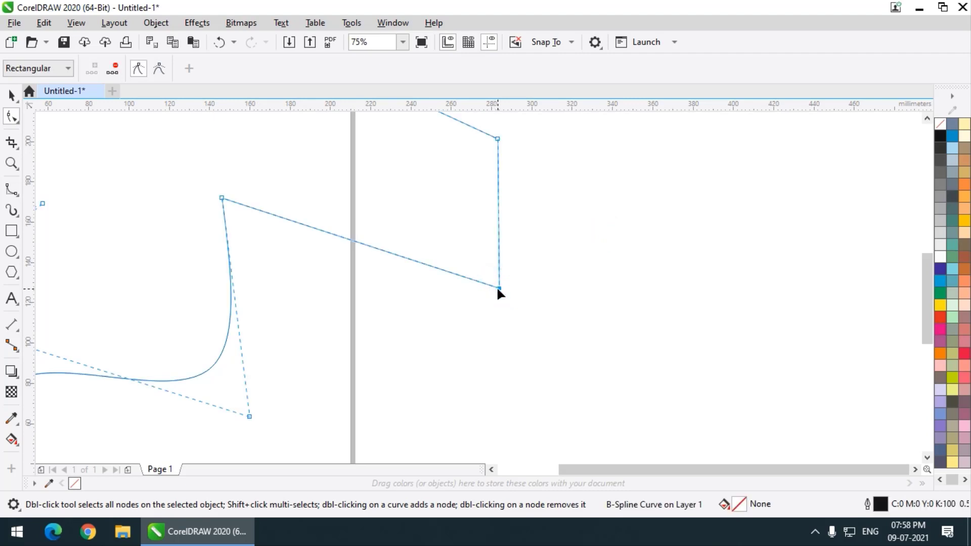
left_click(165, 73)
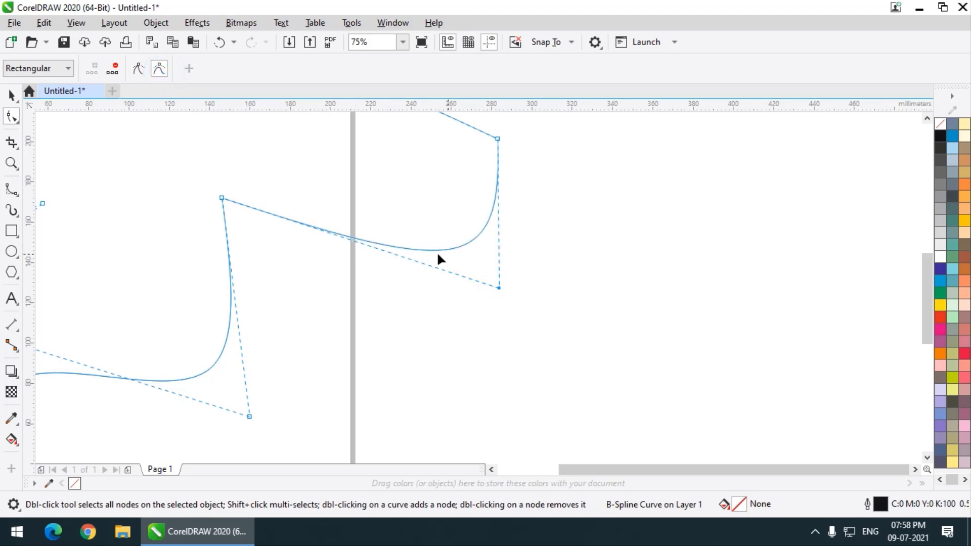
left_click(499, 288)
left_click(140, 69)
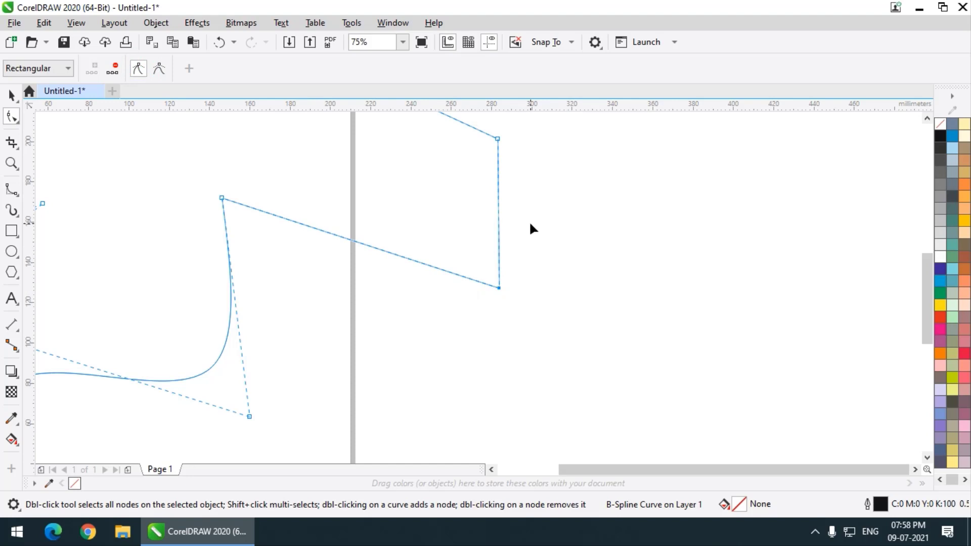
Clamp the control point directly below the right notch and return it to a floating control point.
left_click(250, 416)
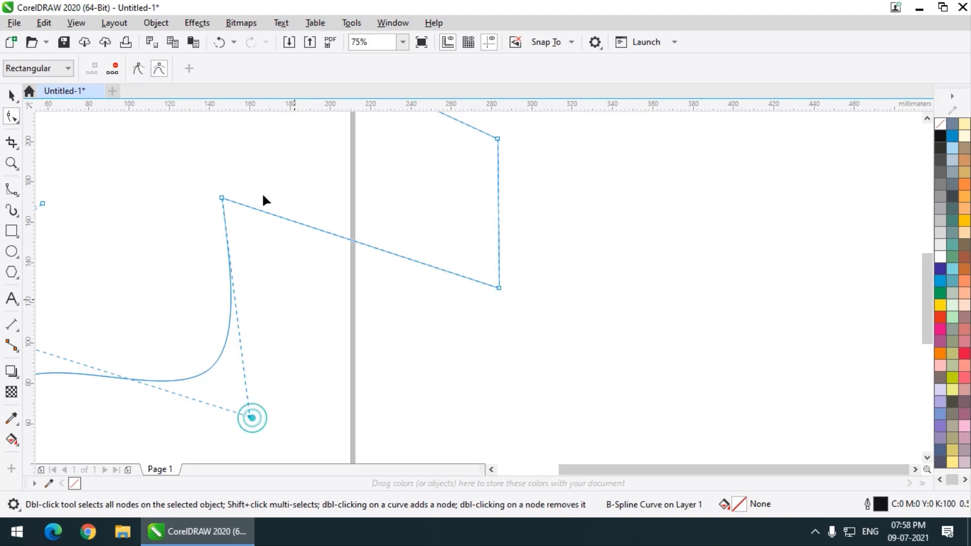
left_click(138, 69)
scroll(406, 238, "down", 2)
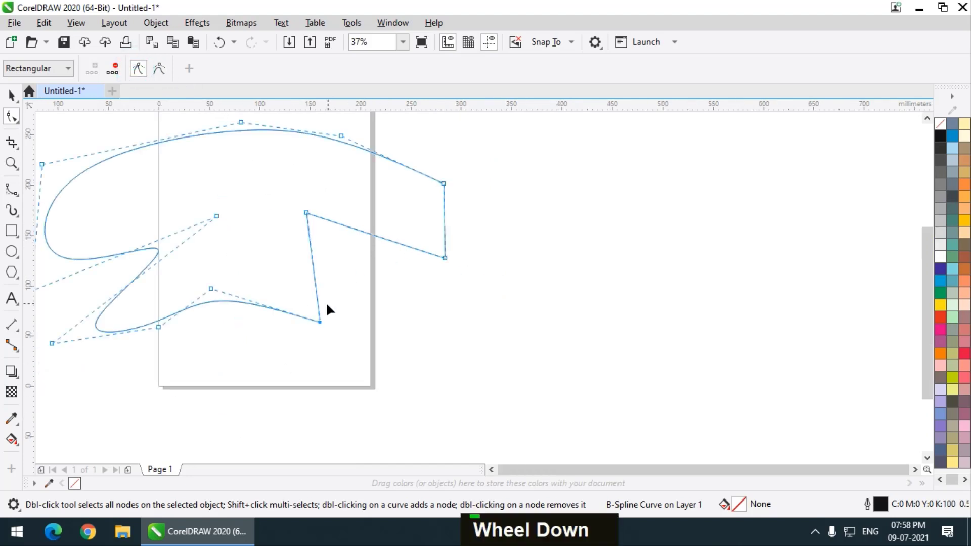
scroll(323, 308, "up", 3)
left_click(323, 317)
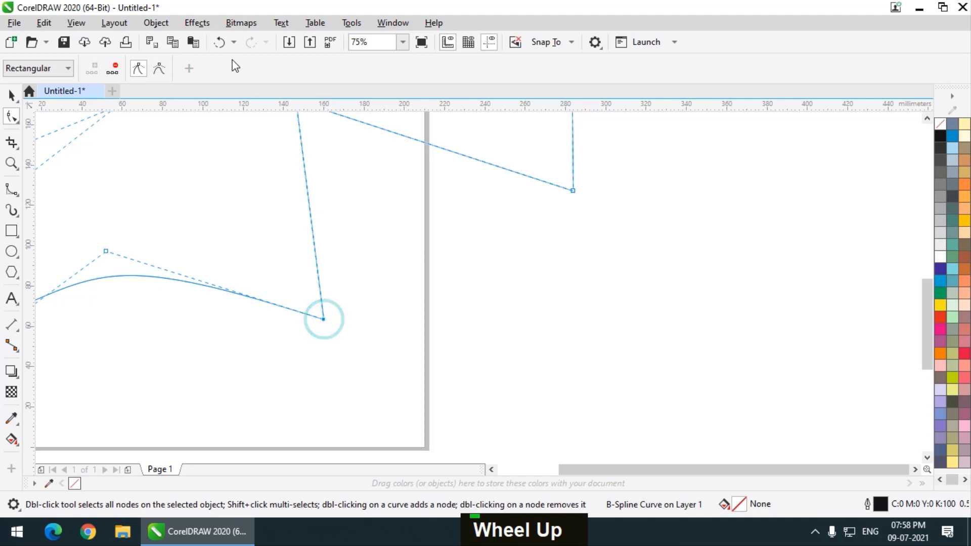
left_click(159, 69)
scroll(486, 323, "down", 2)
Set the selection mode to Freehand and lasso several of the curve's control points.
left_click(52, 70)
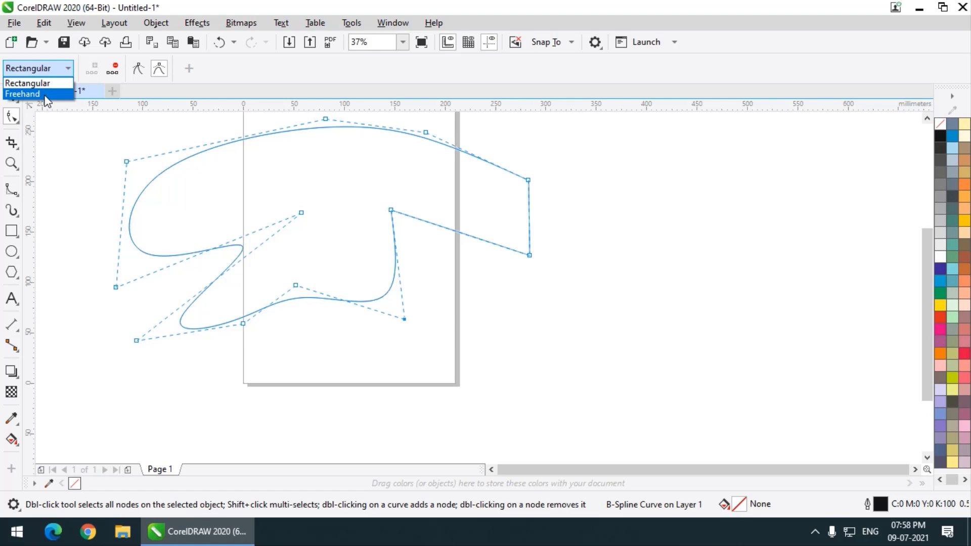
left_click(46, 95)
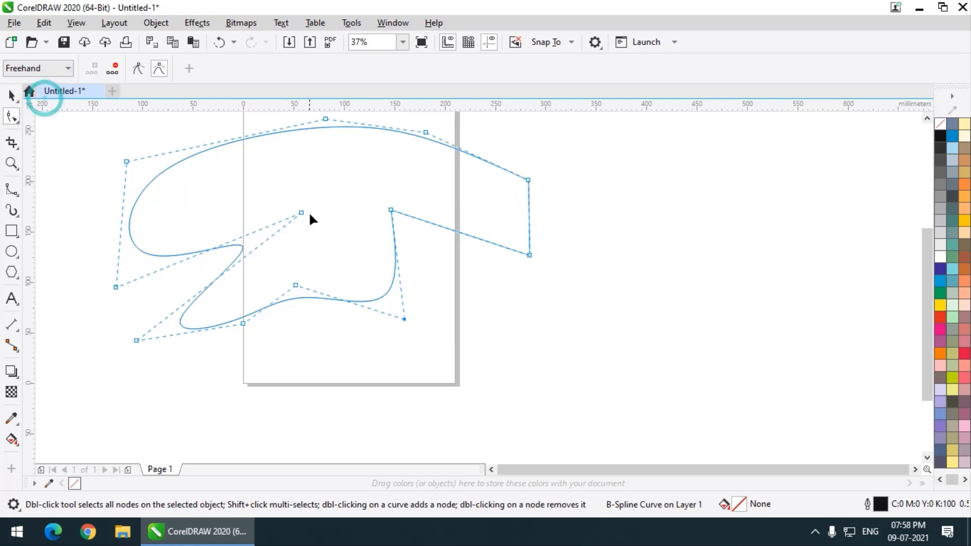
mouse_move(307, 197)
left_mouse_down()
mouse_move(284, 248)
mouse_move(332, 220)
mouse_move(304, 188)
left_mouse_up()
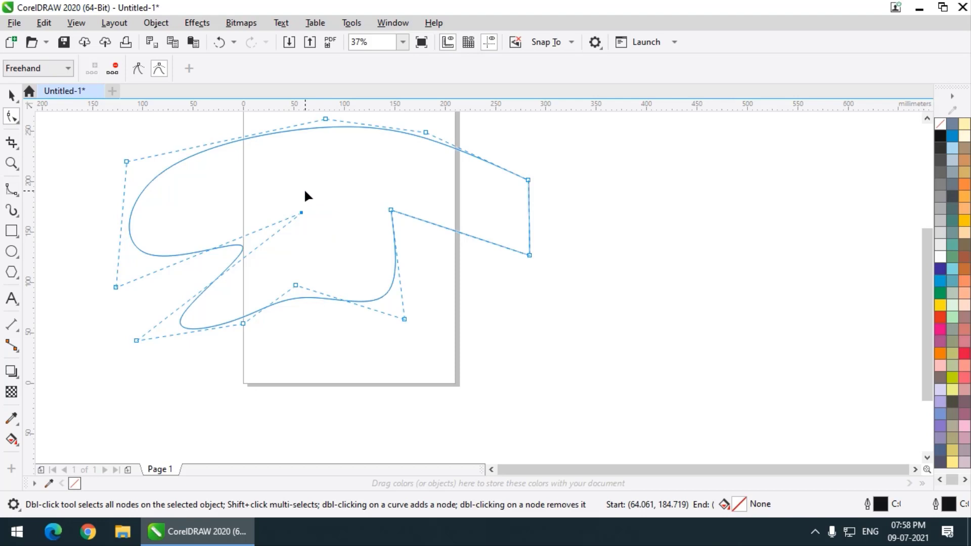
left_click(338, 234)
mouse_move(311, 255)
left_mouse_down()
mouse_move(221, 333)
mouse_move(257, 358)
mouse_move(315, 305)
mouse_move(289, 259)
mouse_move(252, 285)
mouse_move(234, 283)
mouse_move(270, 253)
mouse_move(349, 228)
mouse_move(404, 161)
mouse_move(403, 117)
mouse_move(452, 147)
mouse_move(374, 199)
left_mouse_up()
left_click_drag(312, 302, 336, 326)
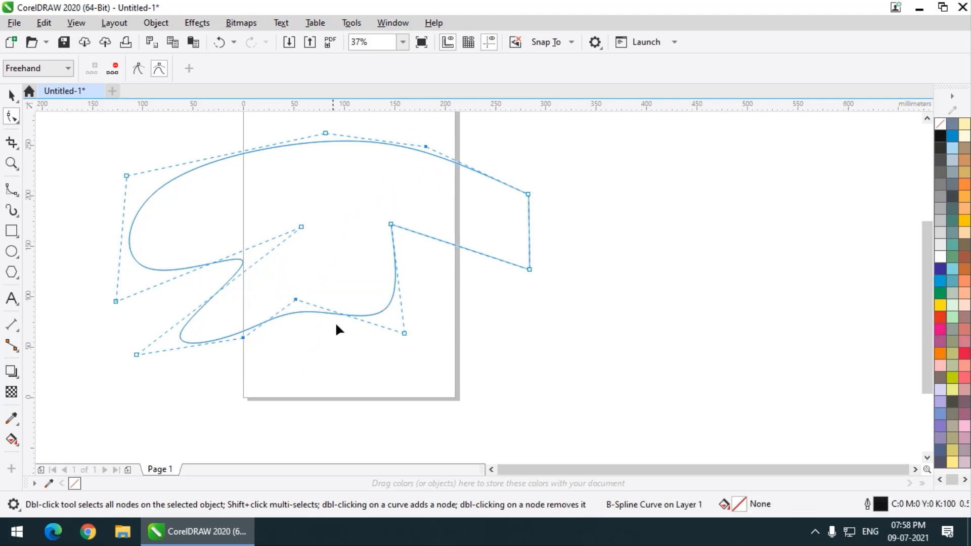
Set the selection mode to Rectangular, marquee-select control points around the right edge and upper part of the shape, and deselect them.
left_click(46, 70)
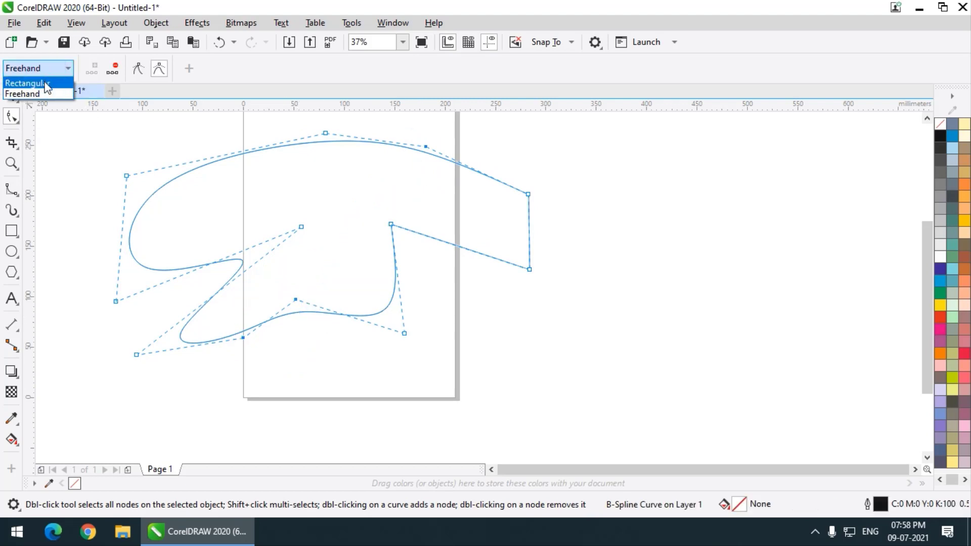
left_click(45, 83)
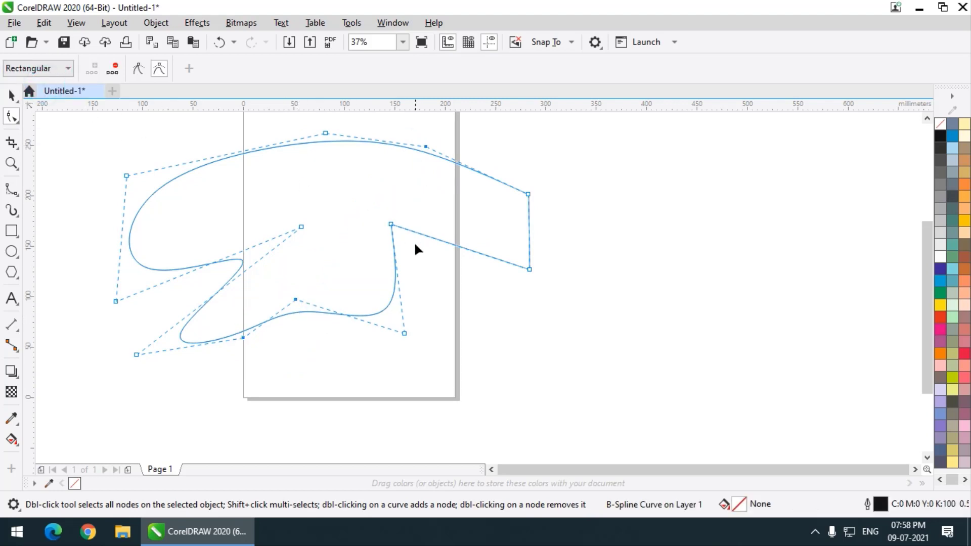
left_click(374, 212)
left_click(462, 204)
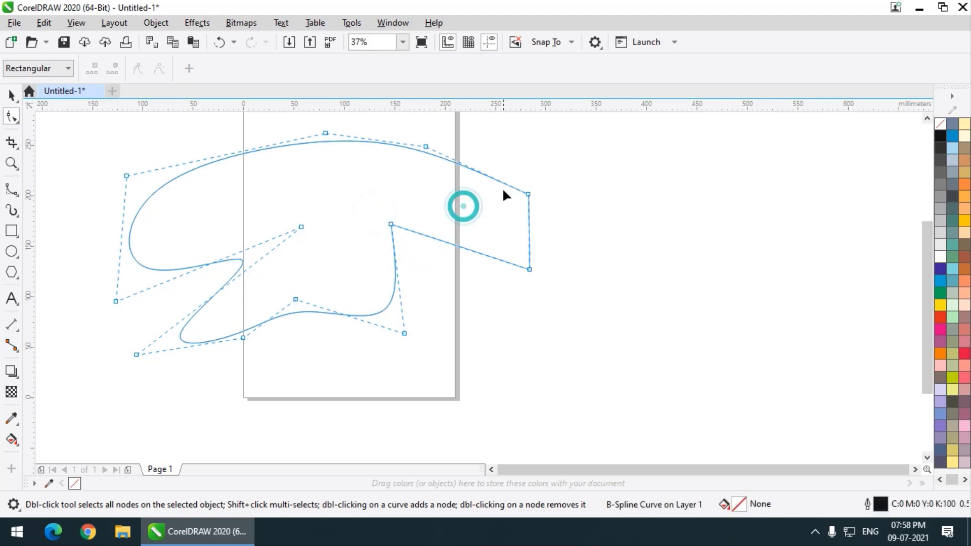
left_click_drag(507, 174, 561, 303)
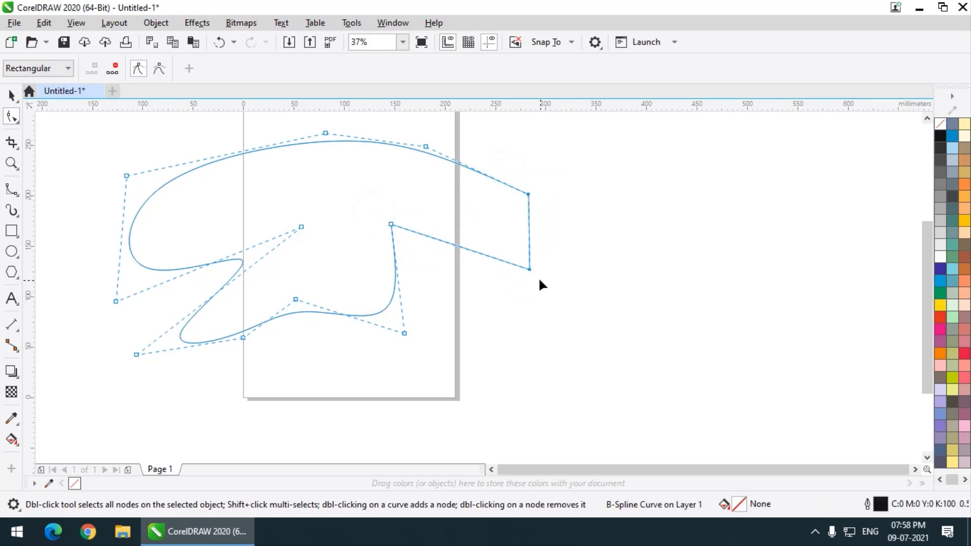
left_click_drag(242, 124, 539, 271)
left_click(405, 191)
Clamp the control point at the inner tip of the left notch and deselect the curve.
scroll(310, 262, "up", 1)
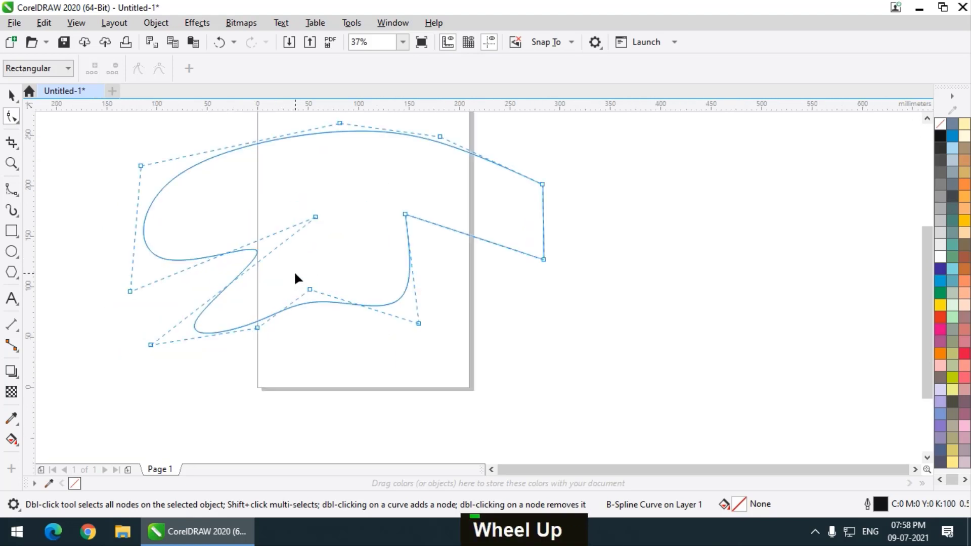
left_click(315, 217)
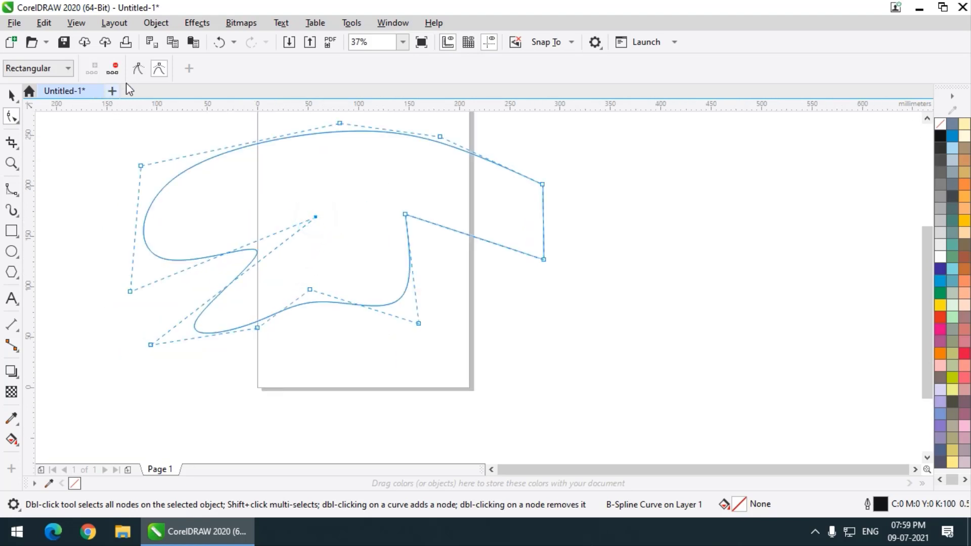
left_click(137, 69)
left_click(461, 276)
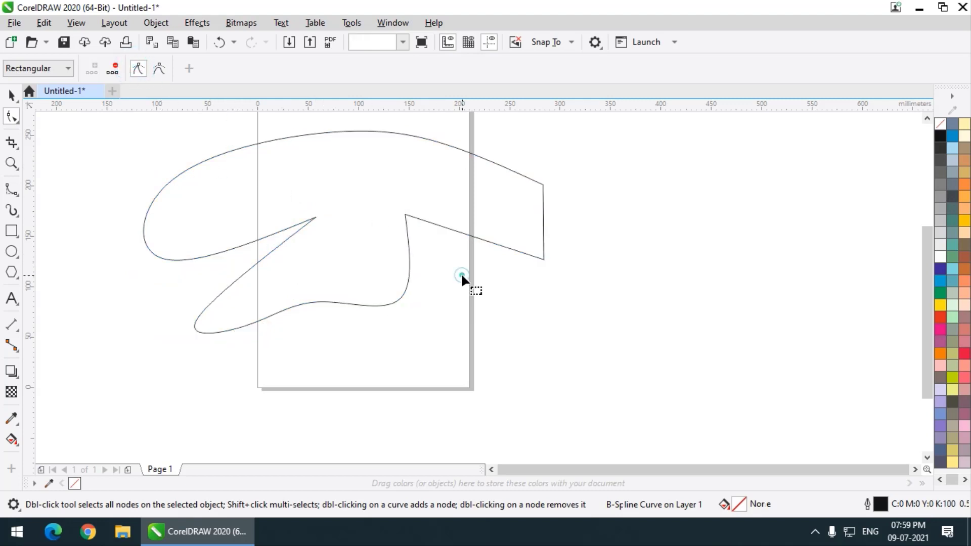
Float the right notch's control point and both control points on the shape's far right edge, and deselect the curve.
left_click(405, 215)
left_click(404, 215)
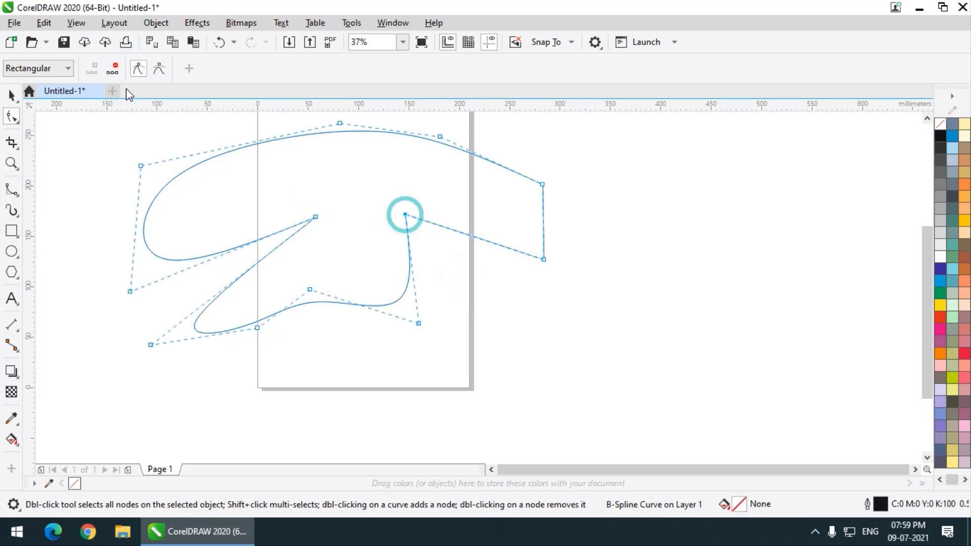
left_click(159, 68)
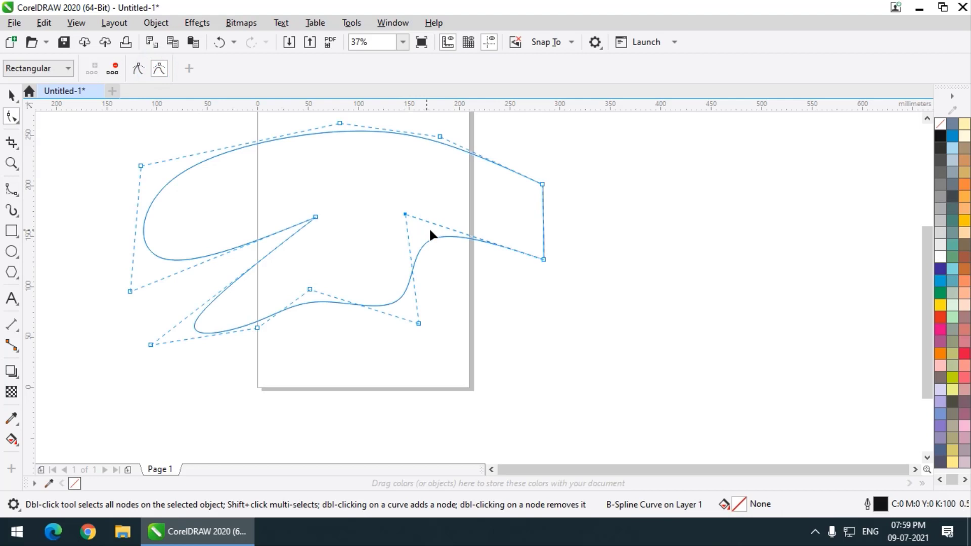
left_click(542, 259)
left_click(159, 70)
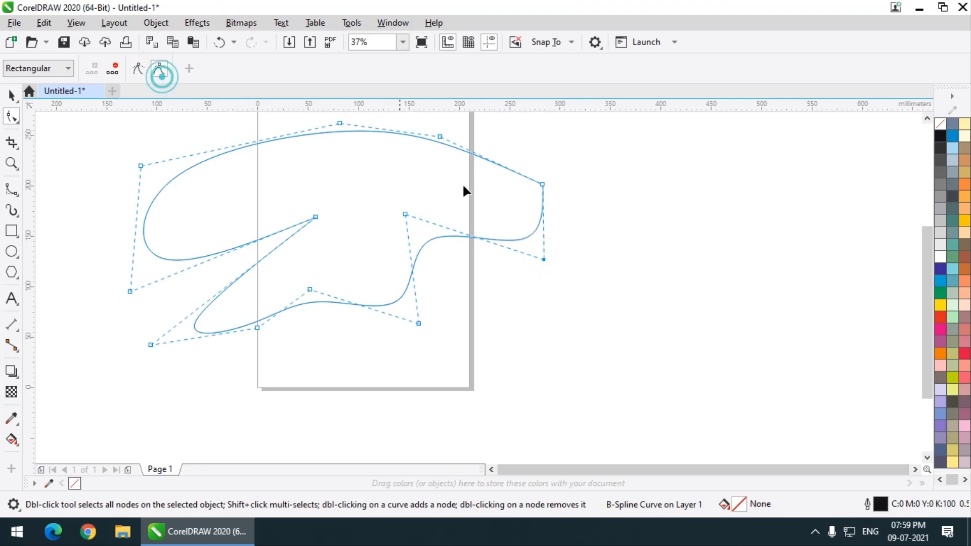
left_click(541, 185)
left_click(159, 69)
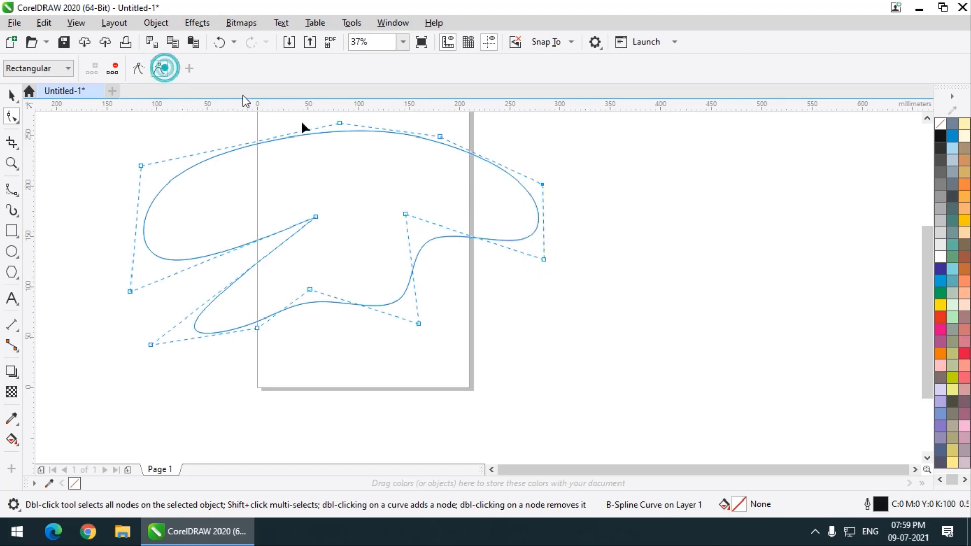
left_click(570, 172)
Try to add a control point directly on the curve at its far right bulge.
left_click(525, 186)
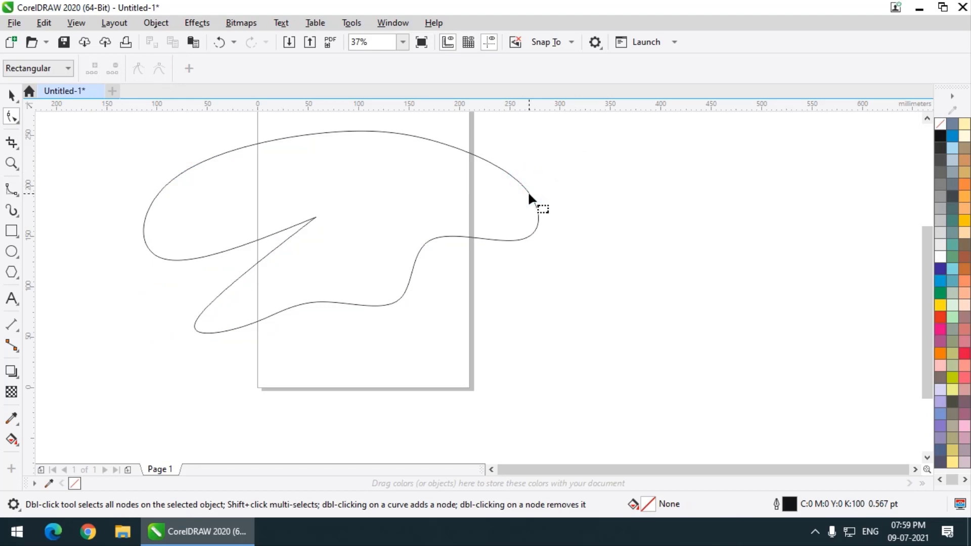
left_click(527, 193)
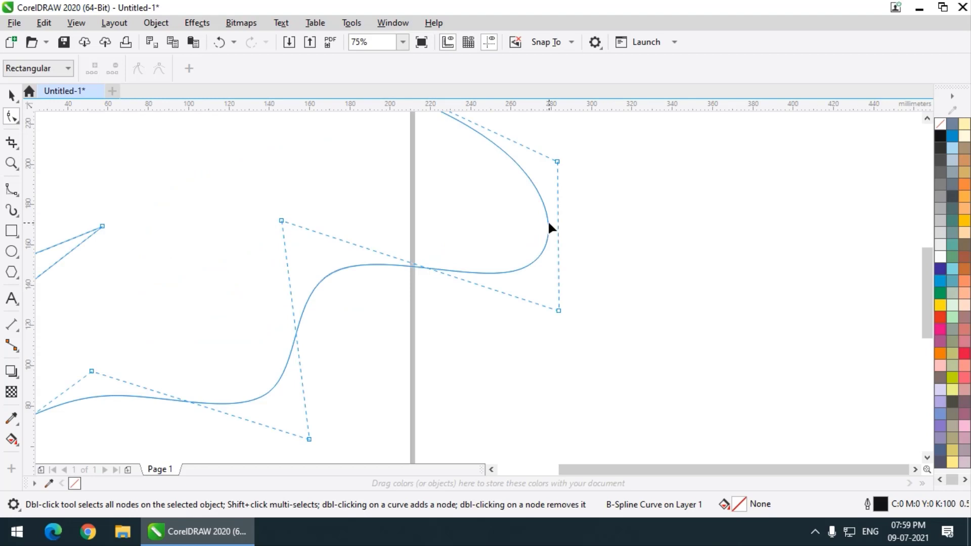
scroll(551, 229, "up", 1)
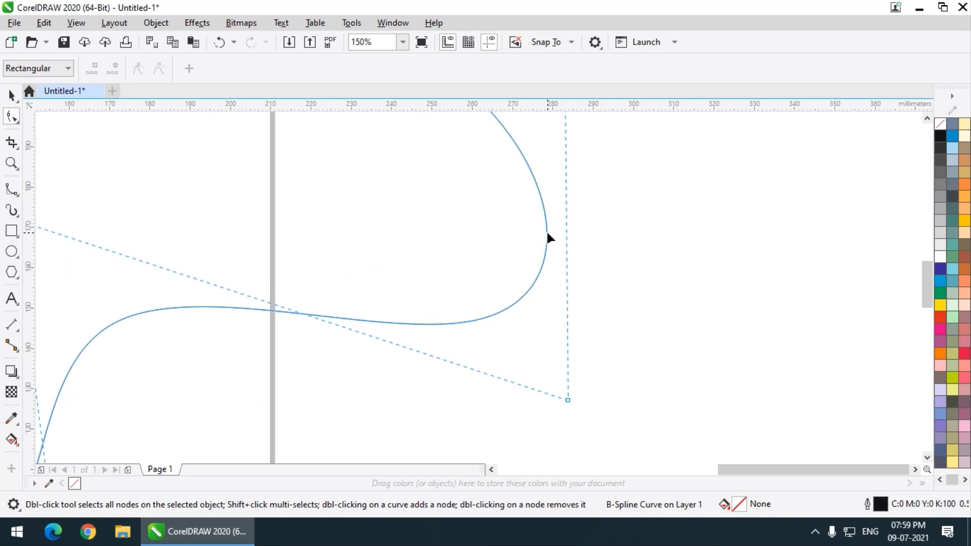
double_click(546, 234)
Add a control point midway along the far right dashed control line and remove it again.
scroll(478, 261, "down", 1)
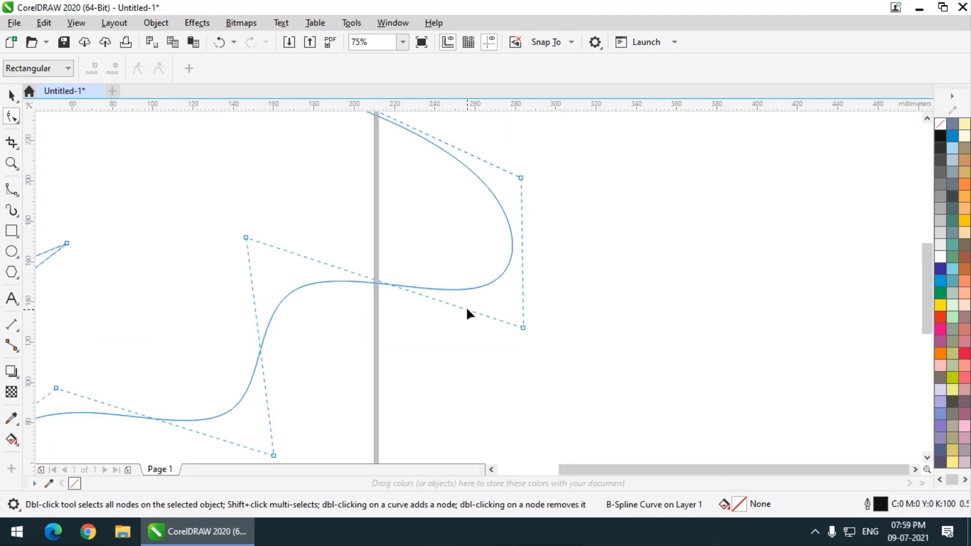
scroll(514, 262, "down", 1)
scroll(515, 242, "up", 1)
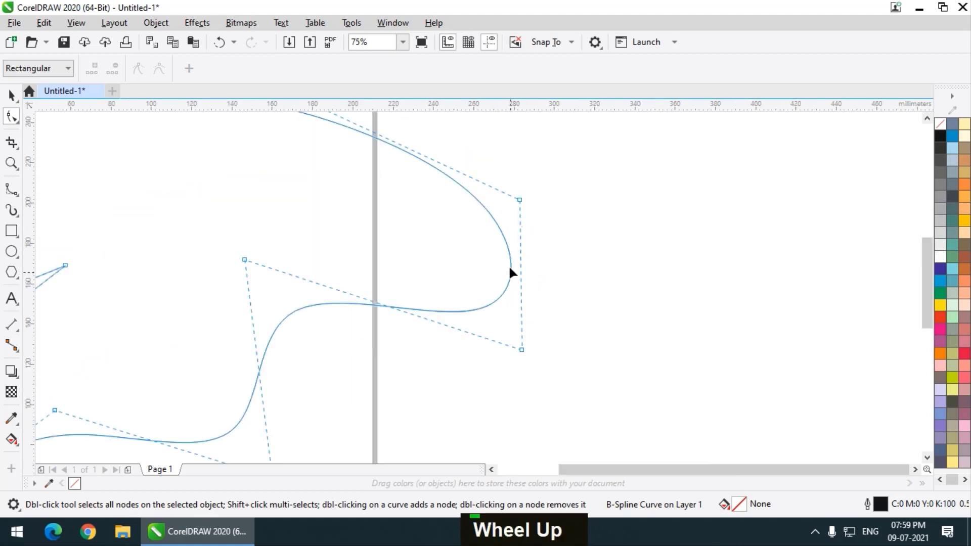
scroll(521, 263, "up", 1)
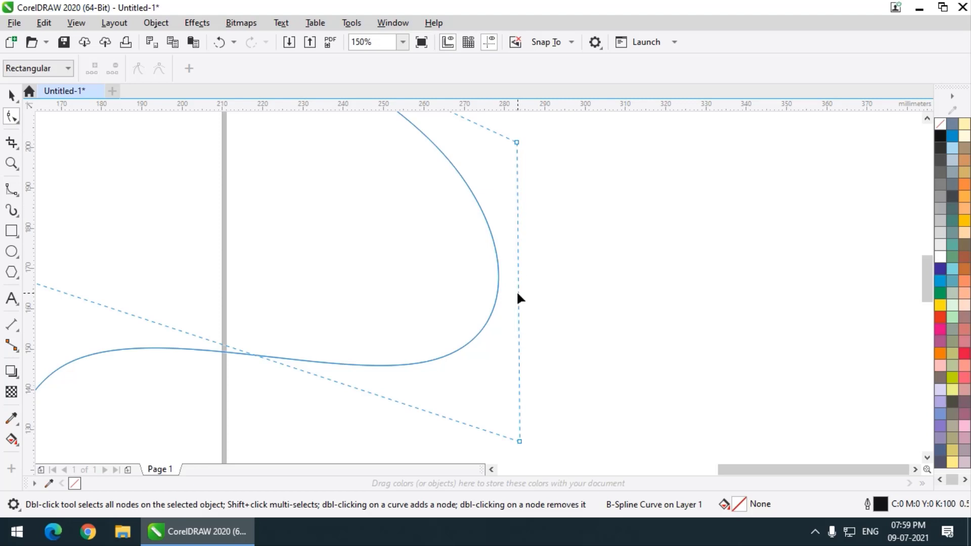
double_click(517, 292)
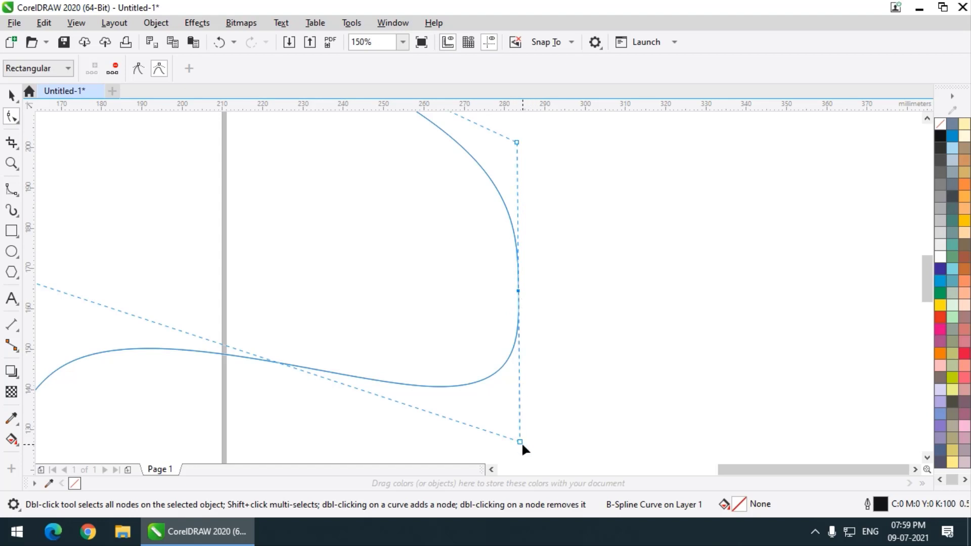
double_click(518, 290)
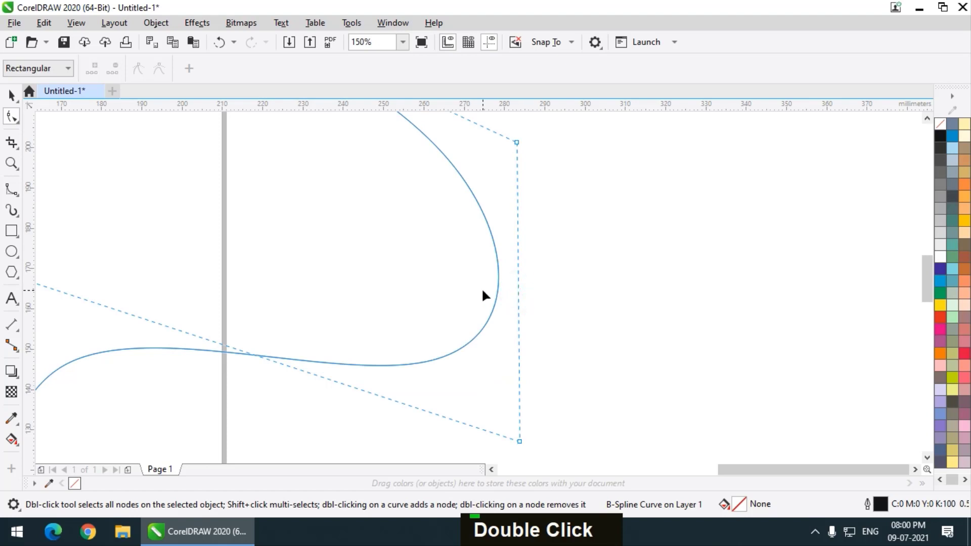
Add a control point on the upper right dashed control line and one on each control line beside the right notch.
scroll(482, 291, "down", 1)
scroll(389, 167, "up", 1)
double_click(390, 167)
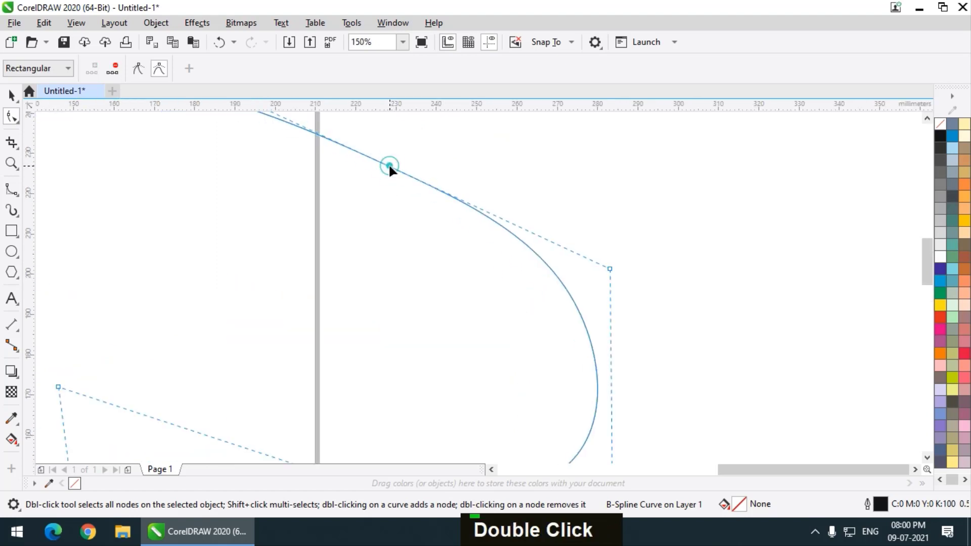
scroll(442, 172, "down", 2)
scroll(340, 274, "up", 1)
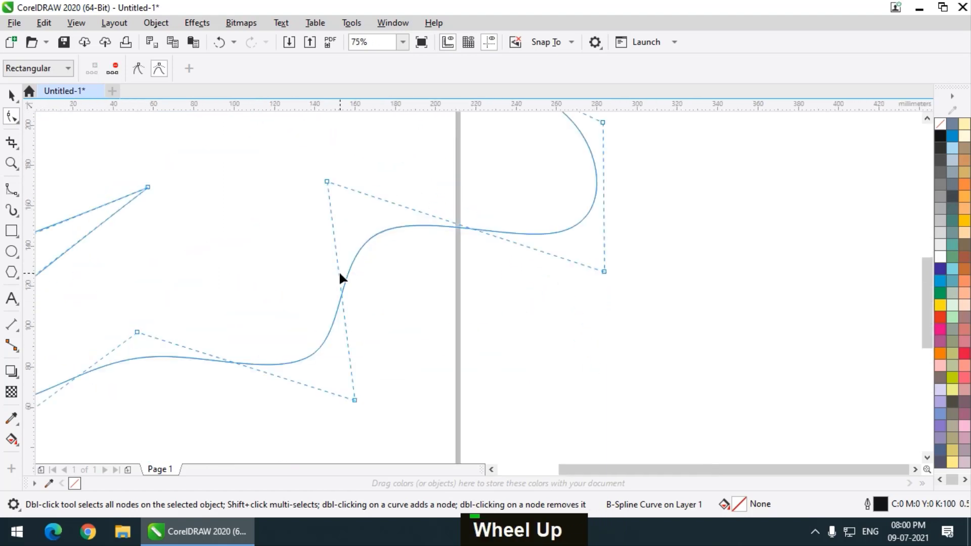
double_click(369, 196)
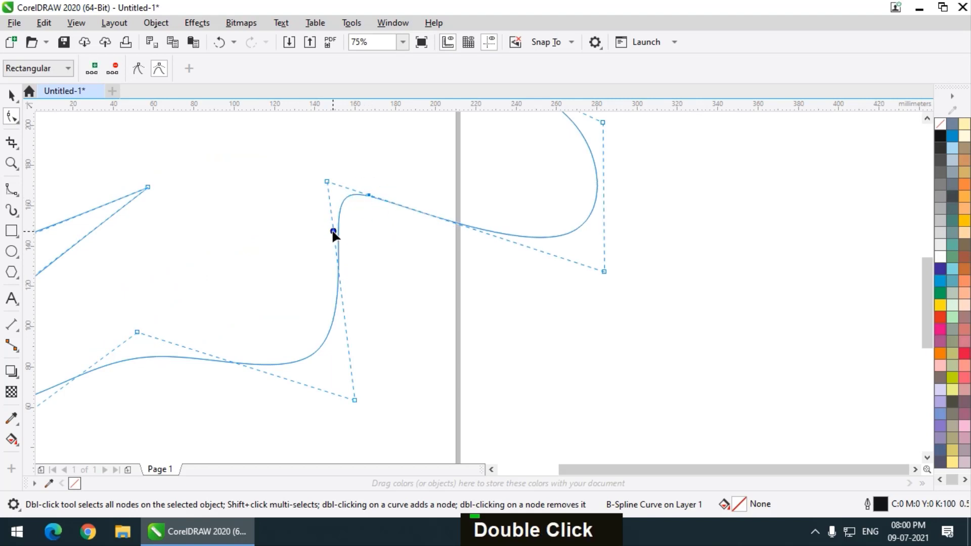
double_click(333, 232)
Add control points on the bottom edge's dashed control line and on the line between the lower left tip and the left notch.
double_click(189, 352)
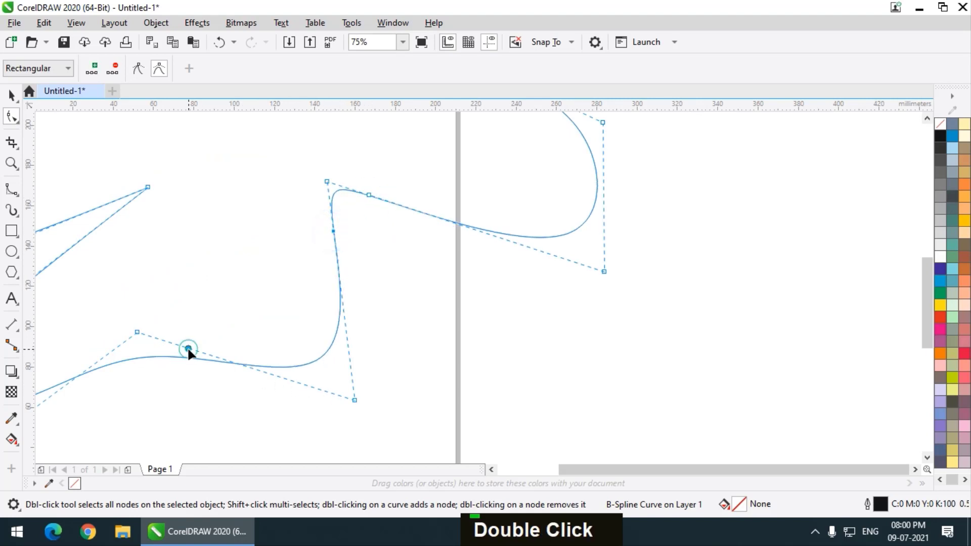
scroll(265, 311, "down", 1)
scroll(163, 338, "up", 1)
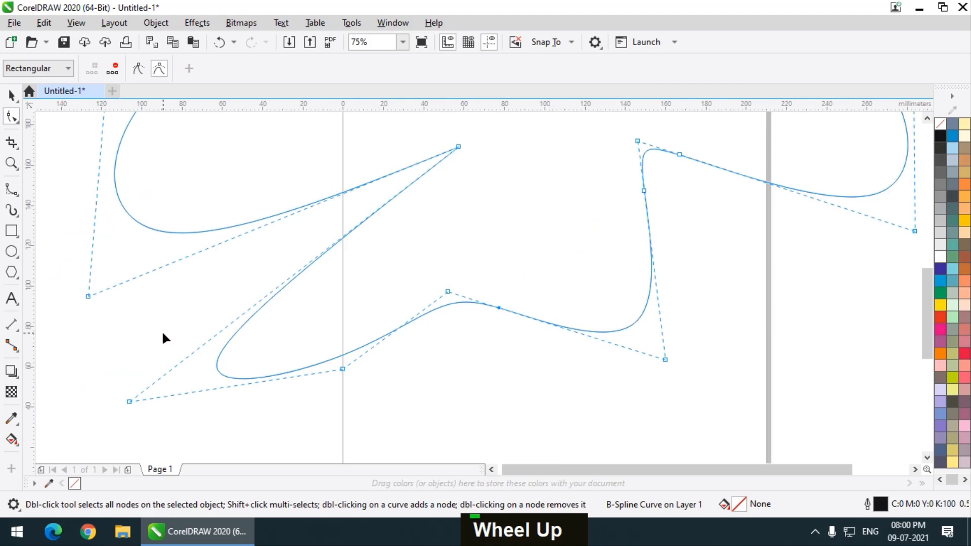
double_click(180, 360)
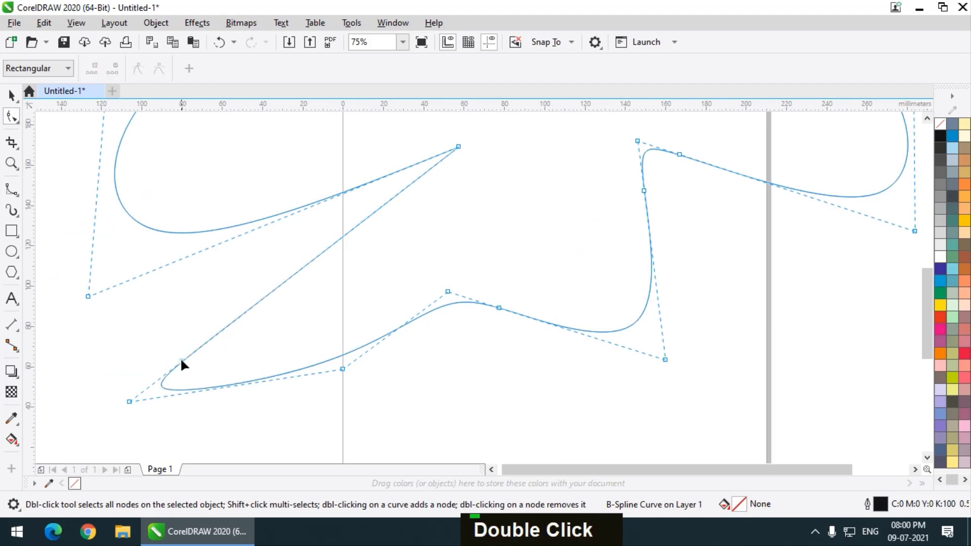
Remove the lower left tip's control point and the three control points along the middle of the bottom edge.
double_click(129, 402)
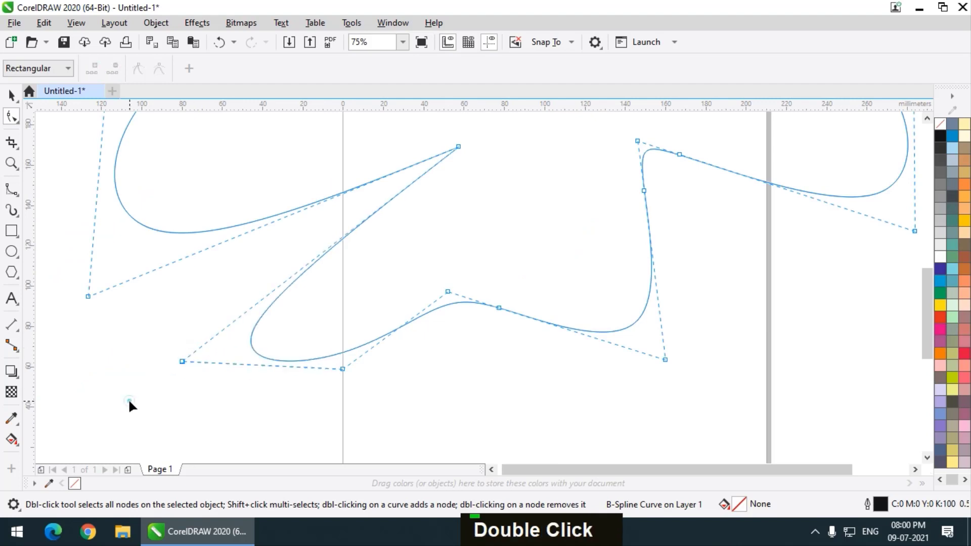
double_click(344, 371)
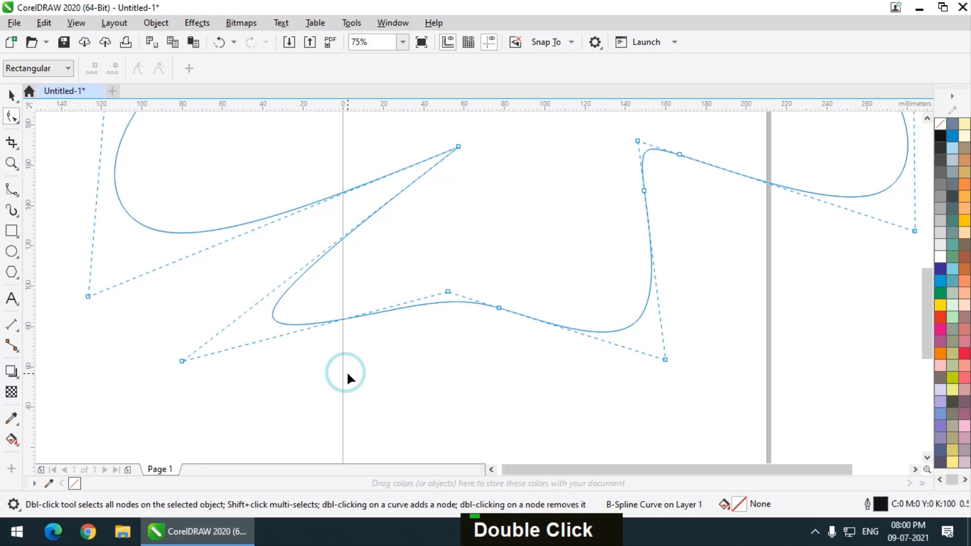
double_click(448, 290)
double_click(498, 306)
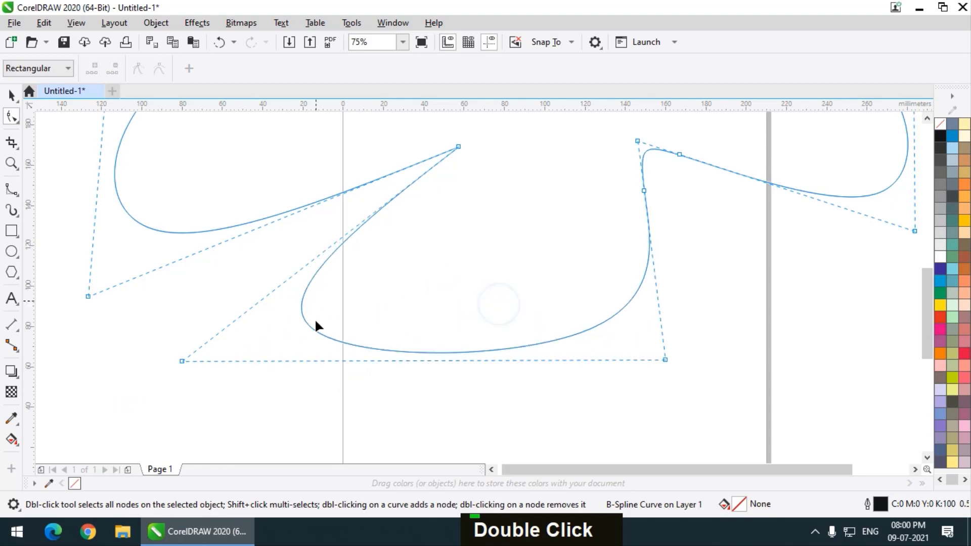
Remove the lower control point of the upper left lobe and the clamped control point of the left notch.
double_click(89, 296)
scroll(207, 299, "down", 2)
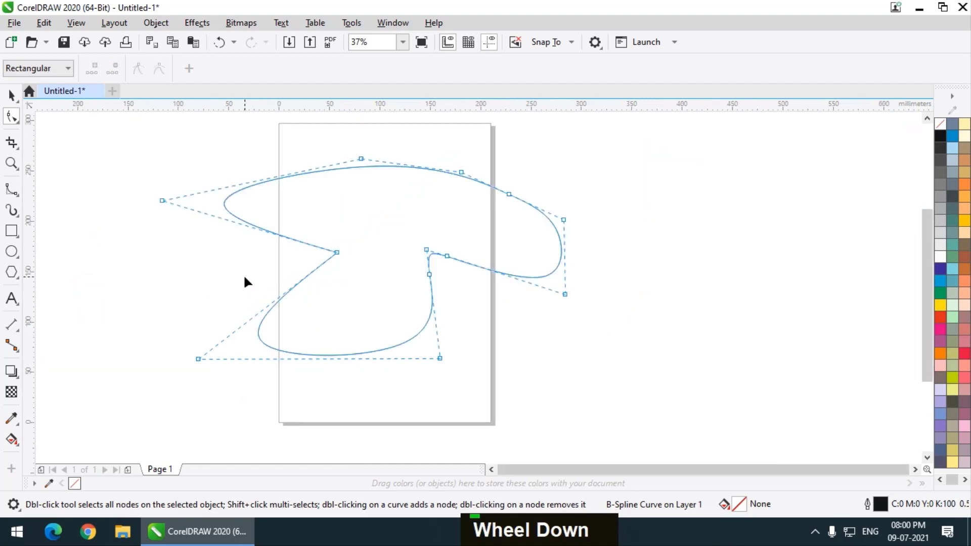
scroll(326, 252, "up", 2)
double_click(348, 252)
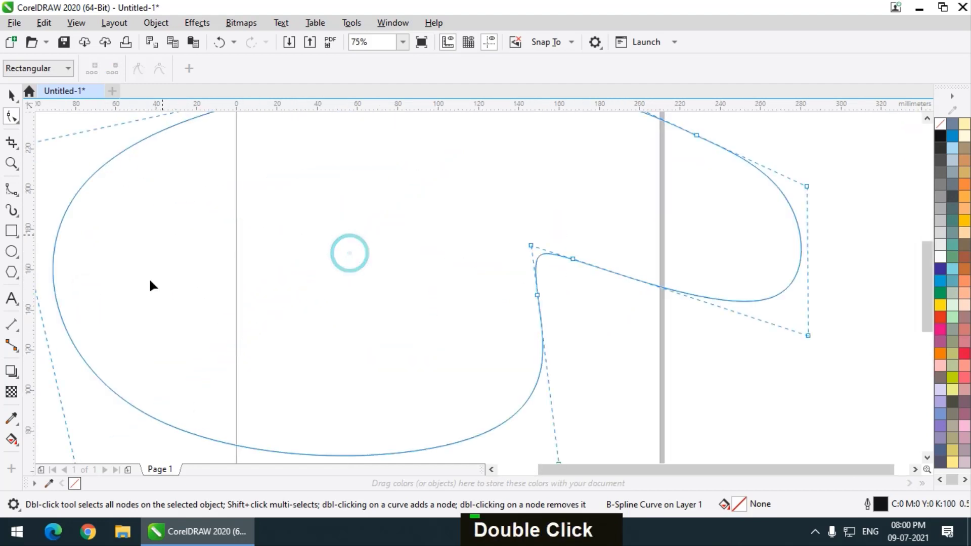
Add a control point midway along the left dashed control line and another midway along the far right one.
scroll(409, 320, "down", 2)
scroll(234, 312, "up", 2)
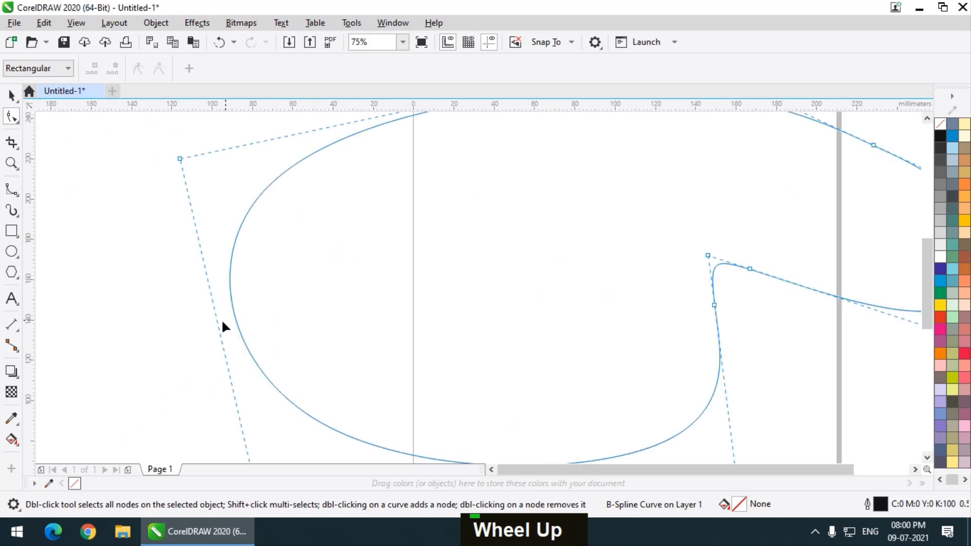
double_click(217, 324)
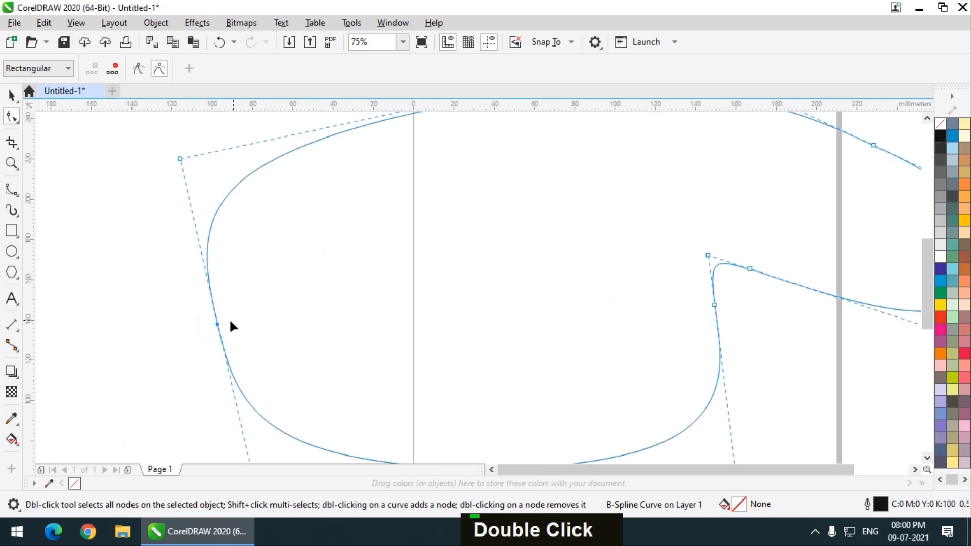
scroll(226, 319, "down", 2)
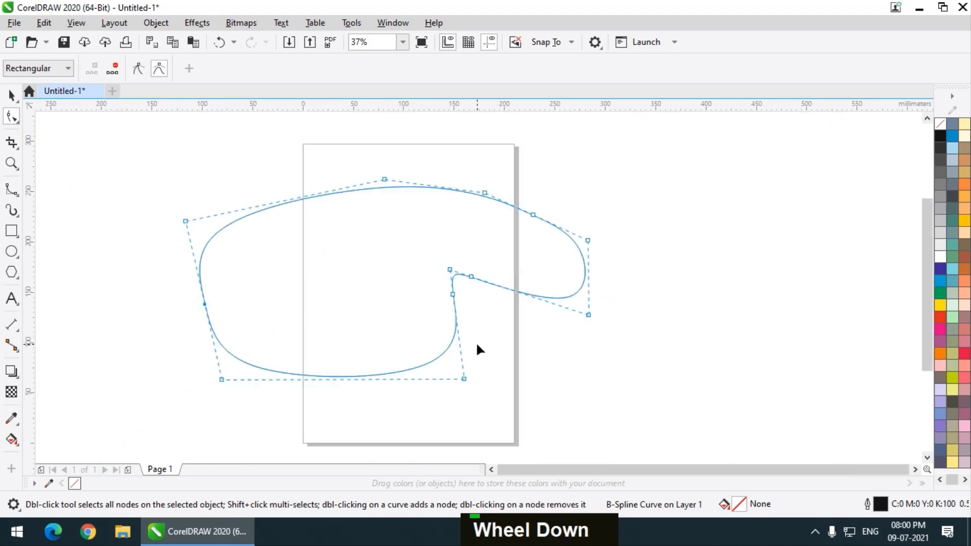
scroll(587, 277, "up", 2)
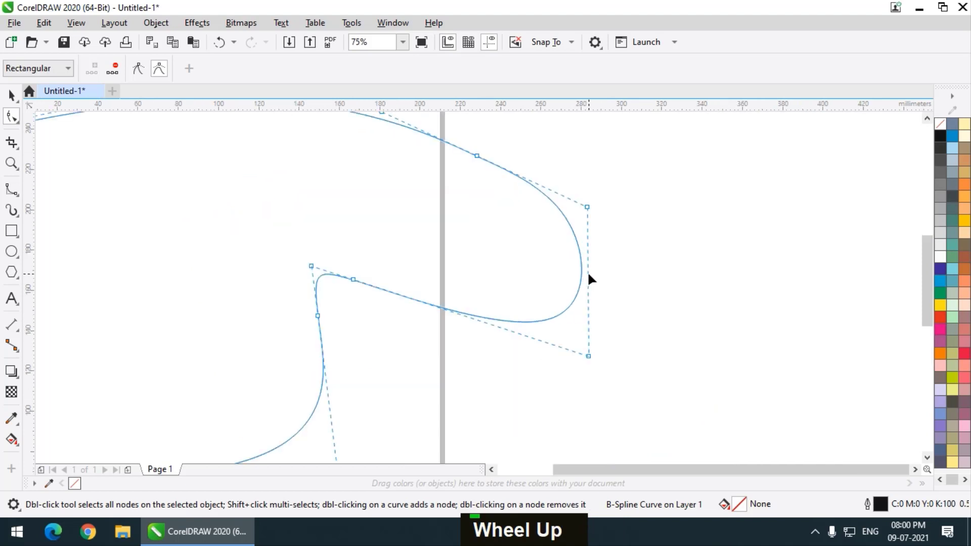
double_click(587, 274)
Remove the three control points that form the right notch.
scroll(585, 253, "down", 2)
scroll(300, 197, "up", 2)
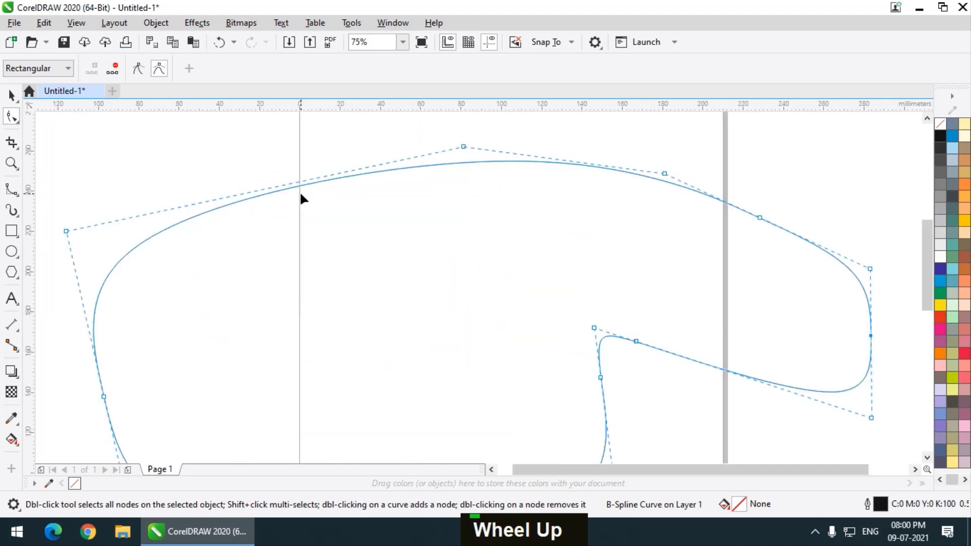
scroll(302, 195, "down", 2)
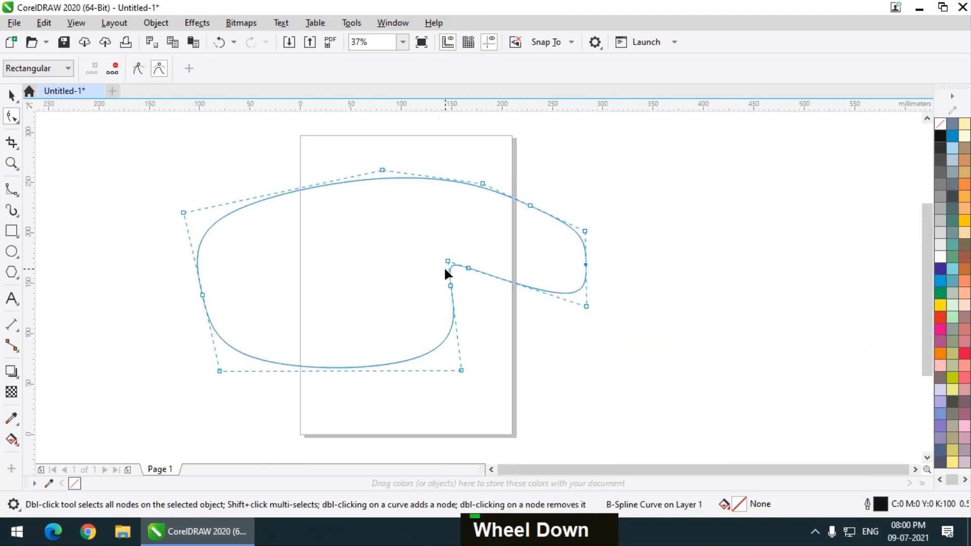
scroll(447, 265, "up", 2)
double_click(453, 251)
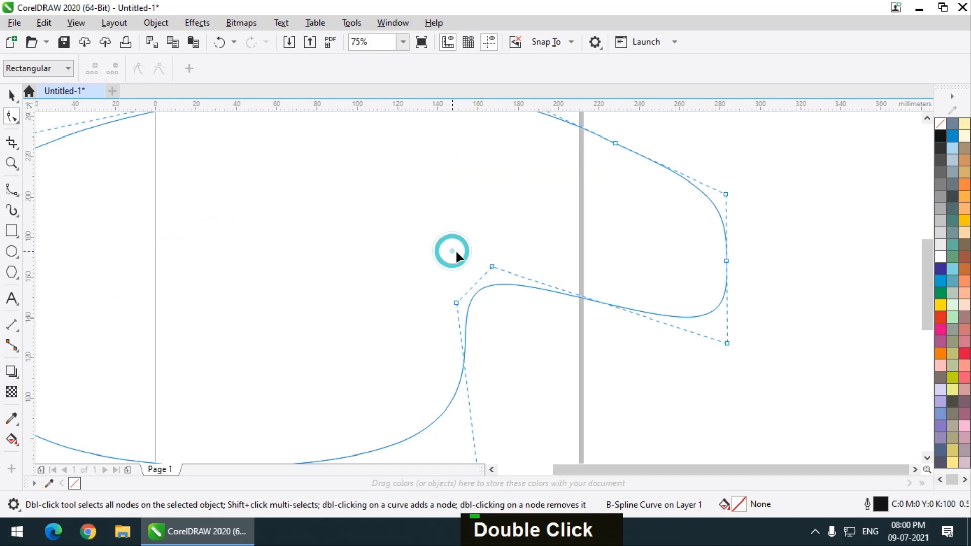
double_click(492, 266)
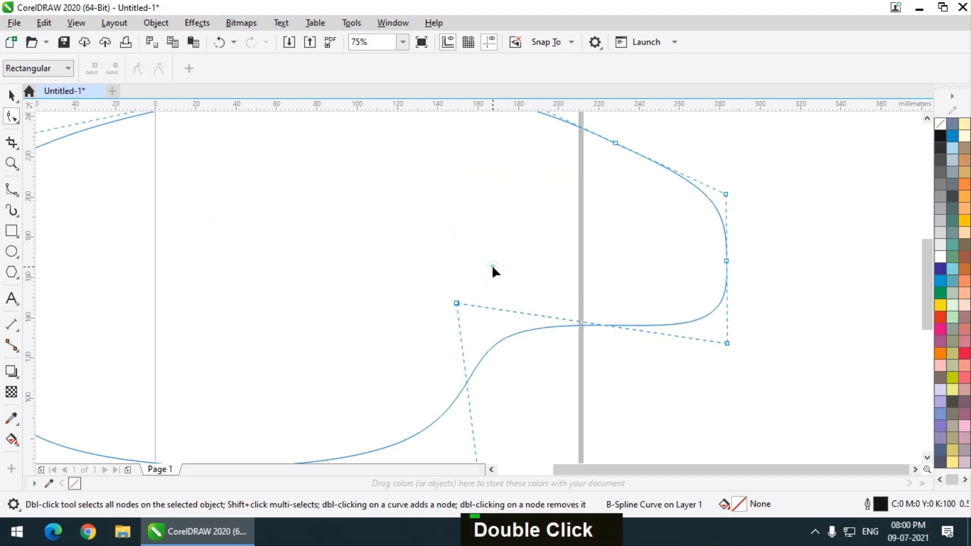
double_click(456, 303)
scroll(505, 286, "down", 4)
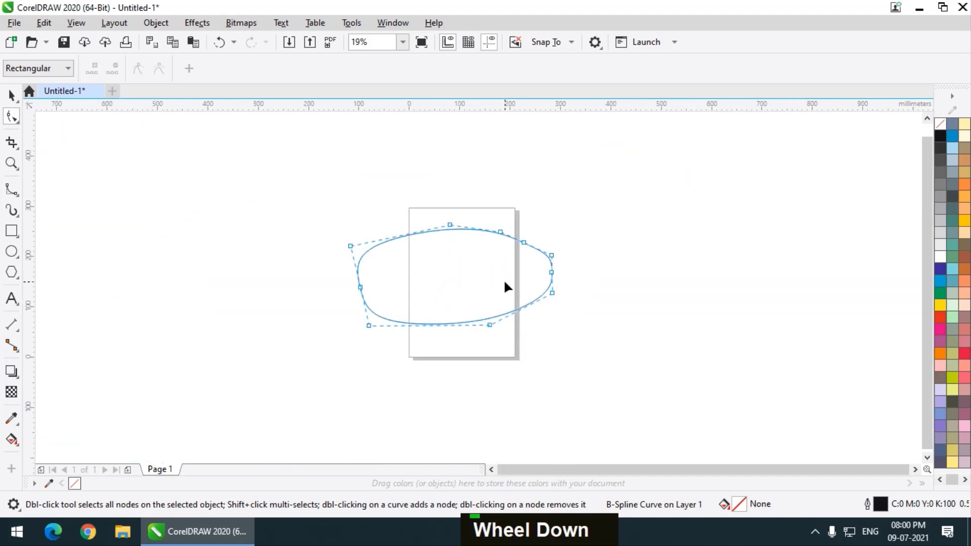
Convert the closed B-Spline shape to curves and move its top node down about 66 mm with the Shape tool.
scroll(409, 249, "up", 2)
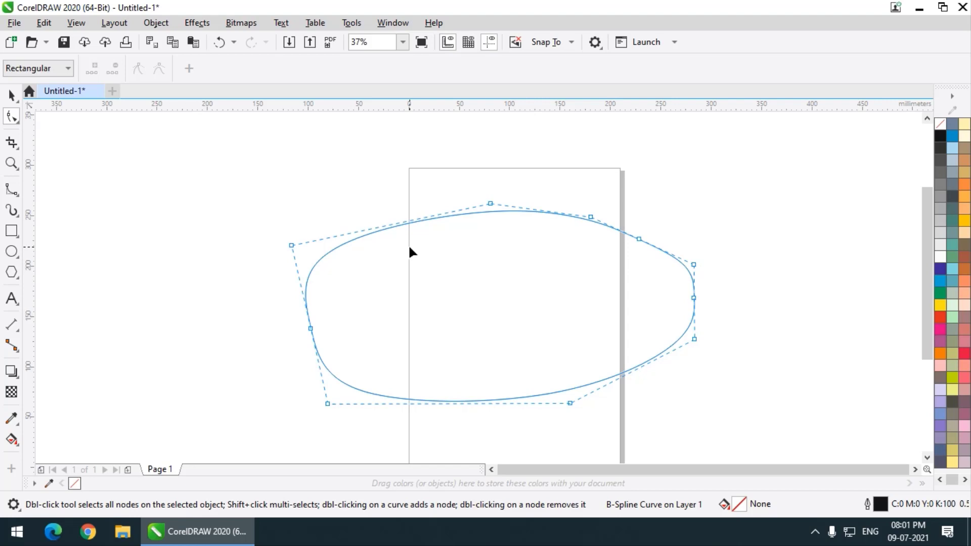
scroll(413, 256, "down", 1)
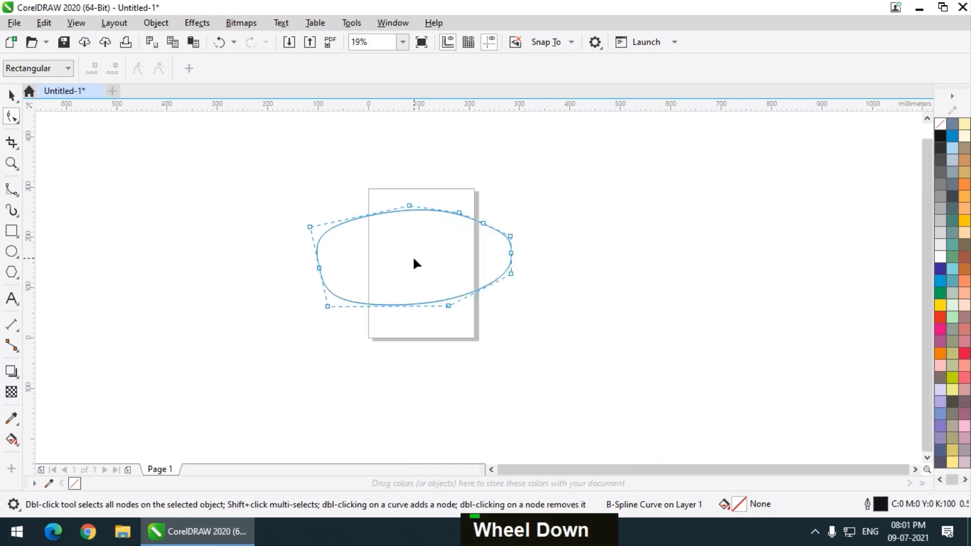
scroll(414, 233, "up", 1)
left_click(12, 94)
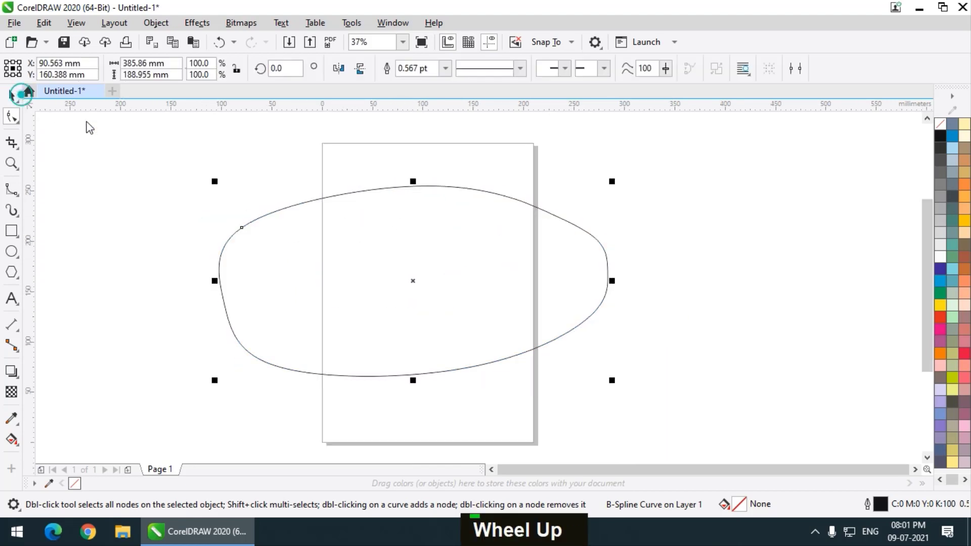
right_click(372, 244)
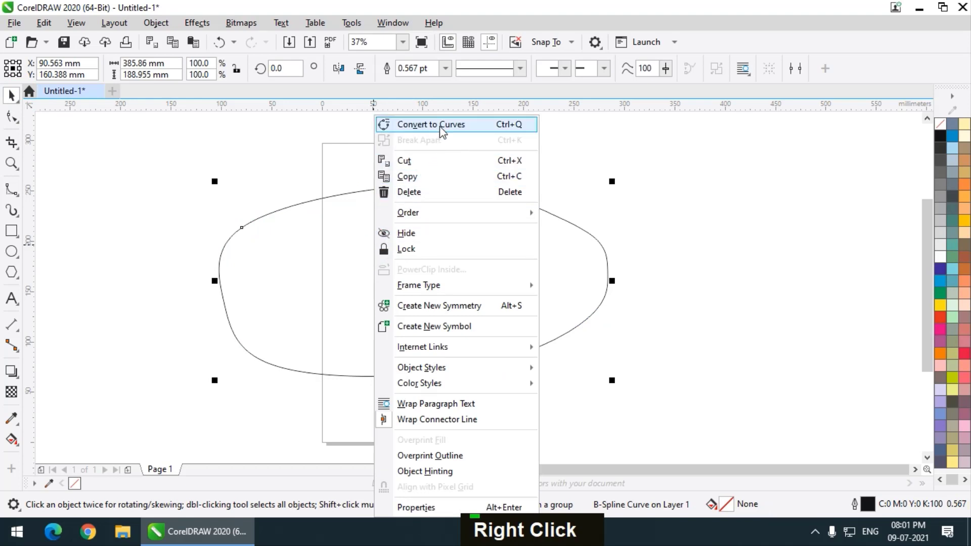
left_click(440, 126)
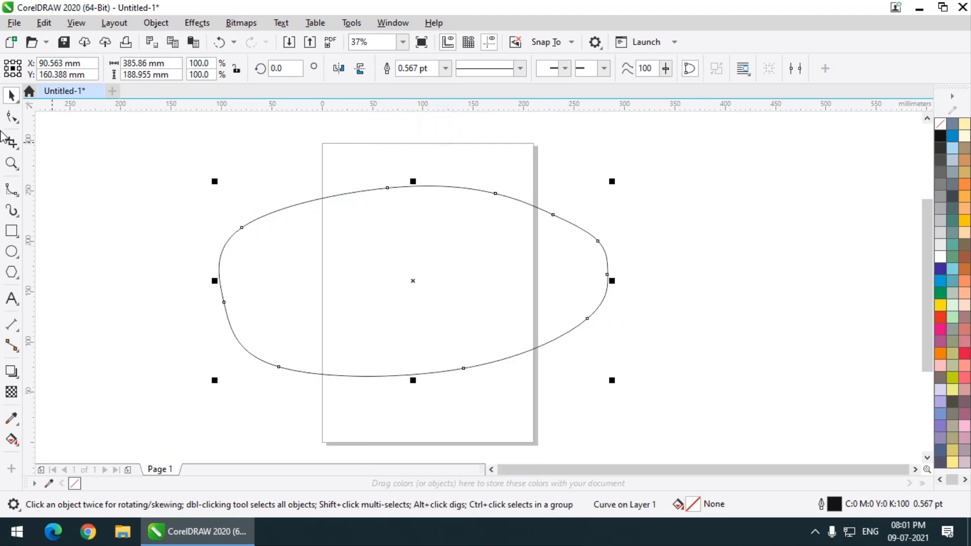
key("F10")
left_click_drag(388, 188, 389, 254)
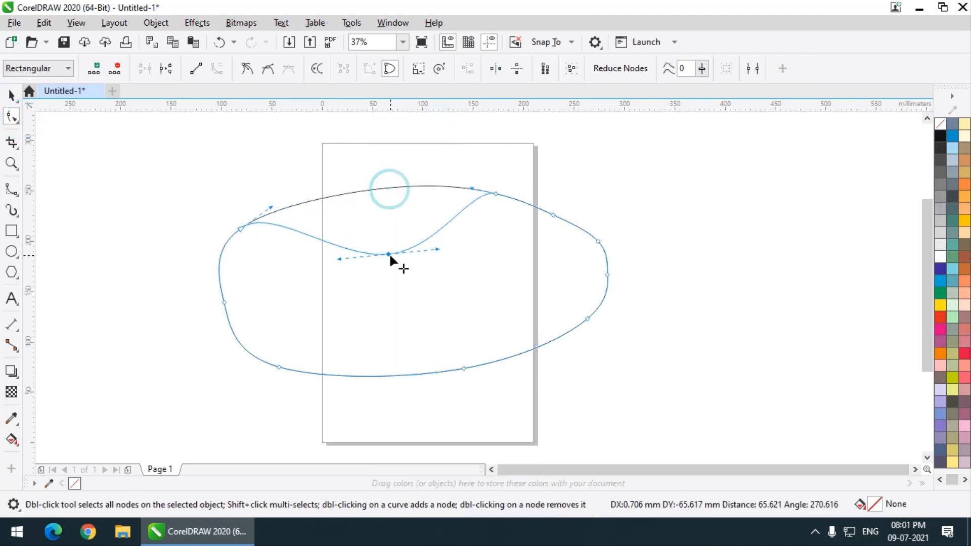
Delete the converted curve from the page.
left_click(12, 94)
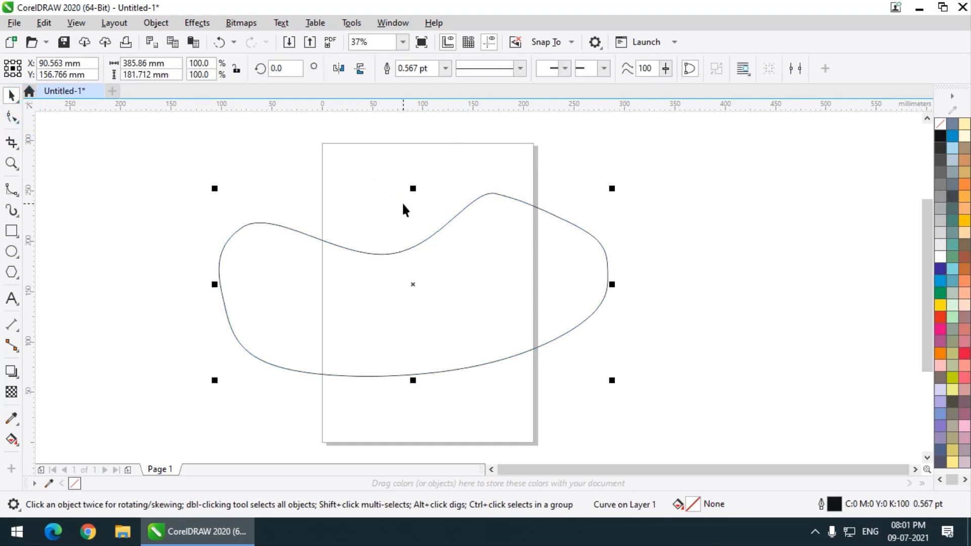
right_click(386, 280)
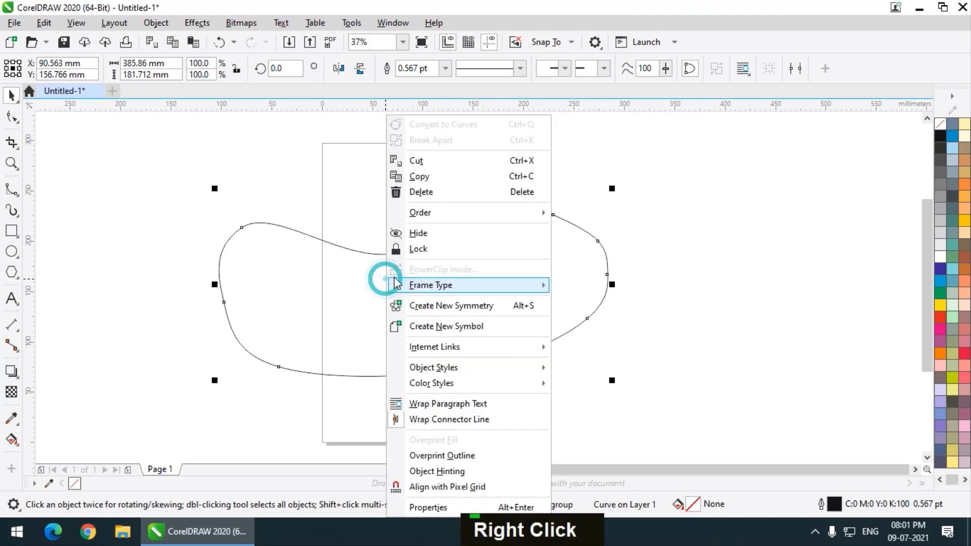
left_click(344, 162)
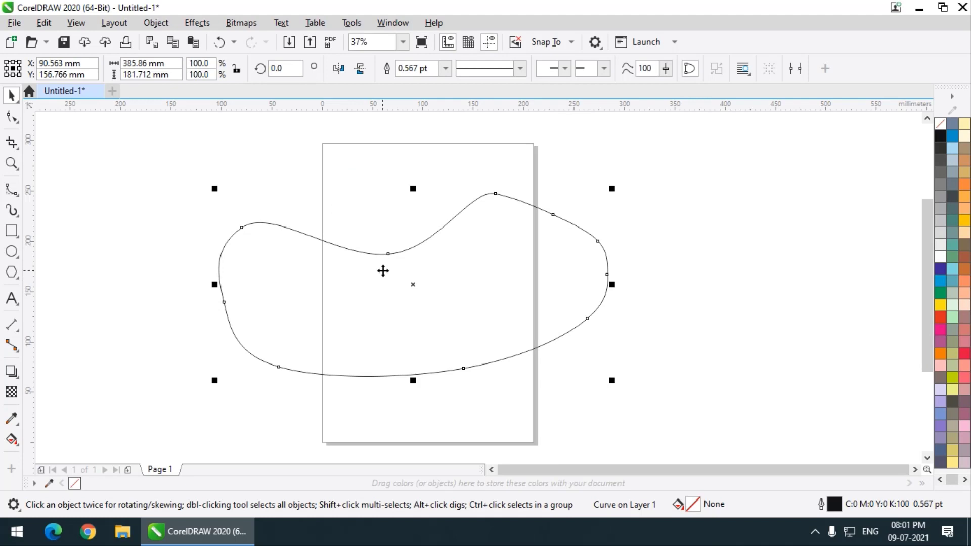
key("Delete")
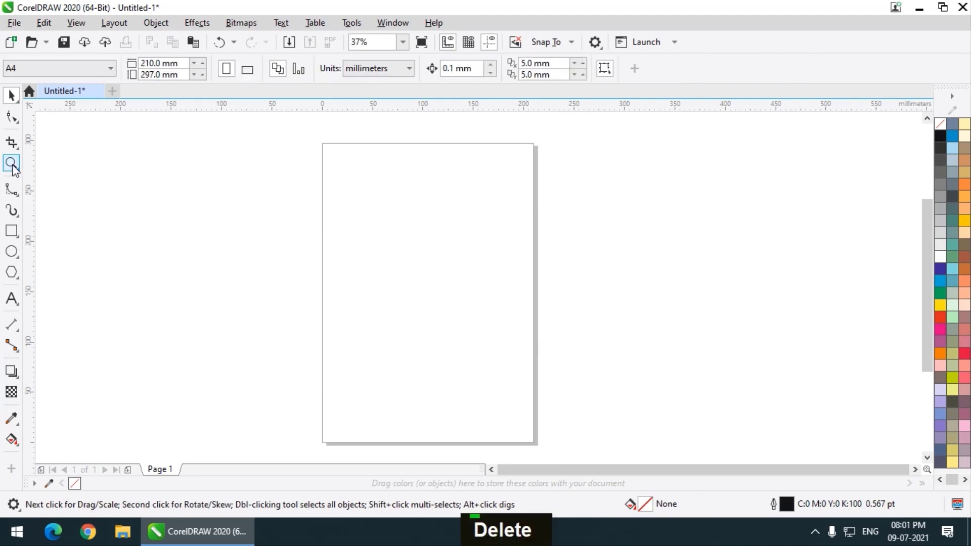
Draw an open wavy Freehand line about 421 mm wide and 84 mm high across the upper half of the page.
left_click(11, 192)
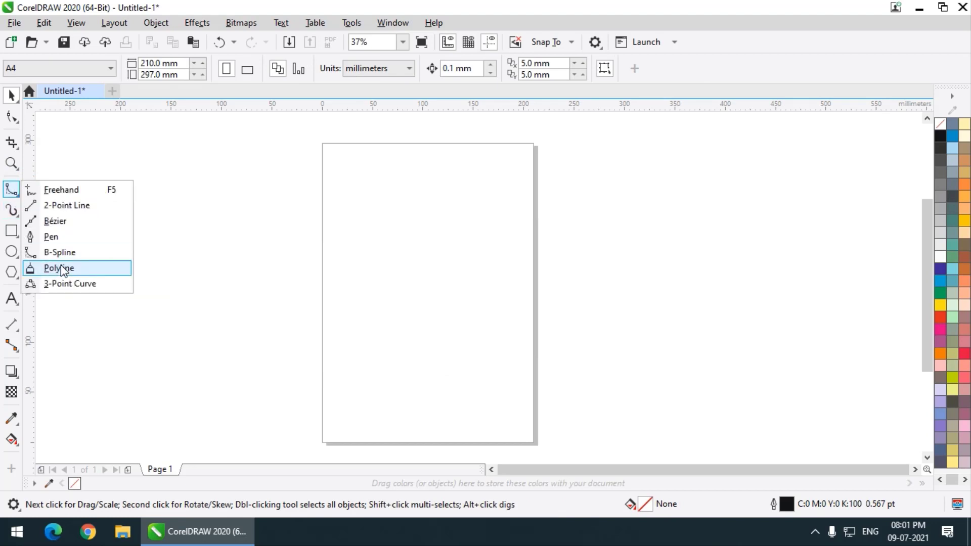
left_click(61, 268)
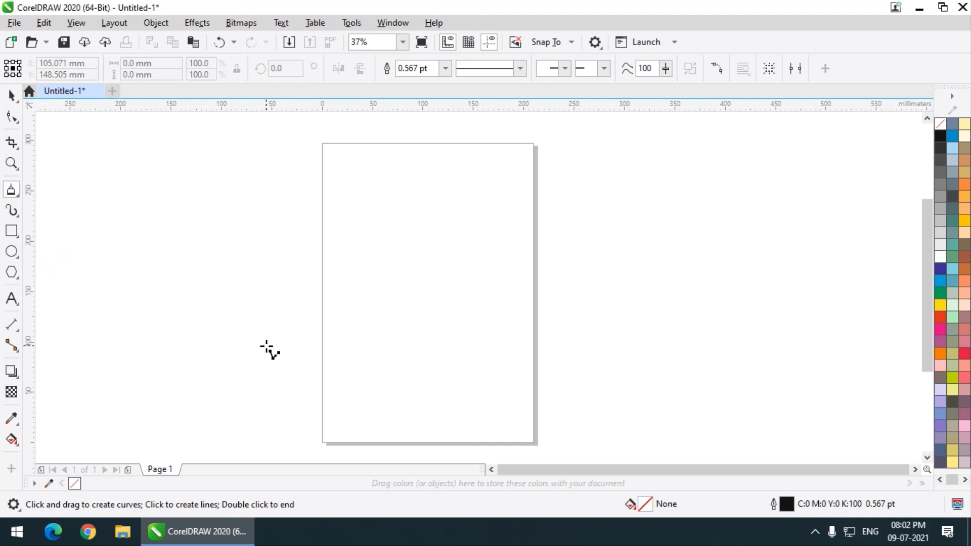
left_click(12, 191)
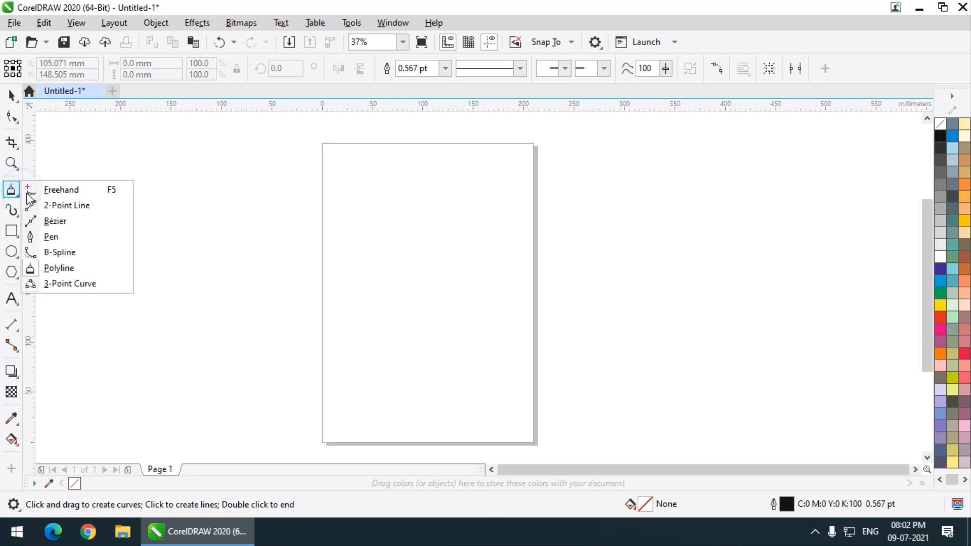
left_click(60, 190)
mouse_move(167, 211)
left_mouse_down()
mouse_move(292, 261)
mouse_move(591, 252)
left_mouse_up()
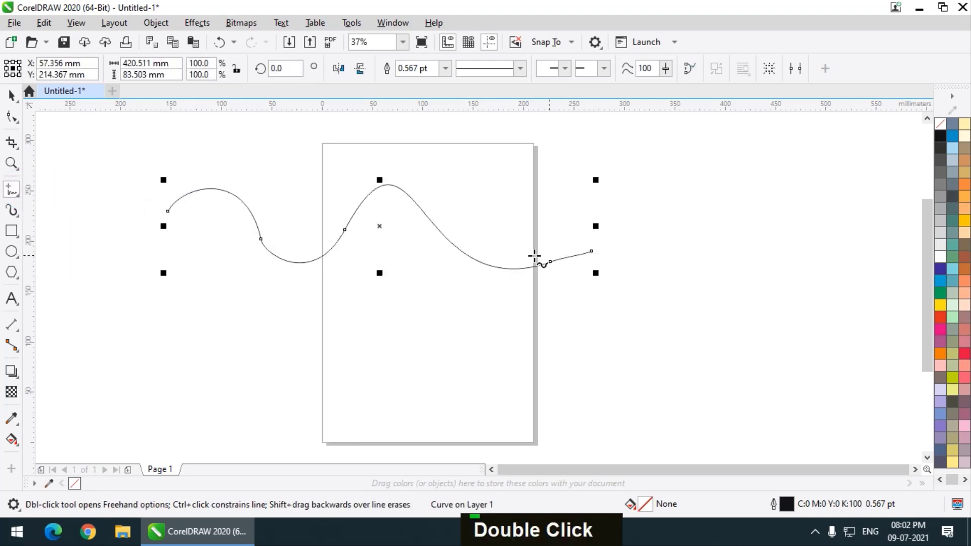
Draw a closed six-sided straight-line shape about 255 by 114 mm with the Pen tool below the wavy line, then delete it.
left_click(12, 190)
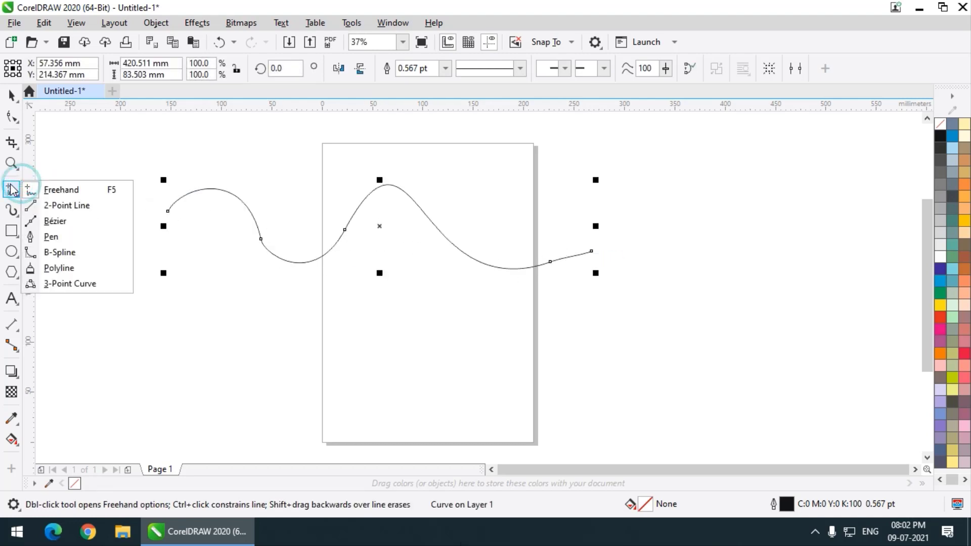
left_click(51, 237)
left_click(150, 324)
left_click(367, 296)
left_click(407, 357)
left_click(292, 410)
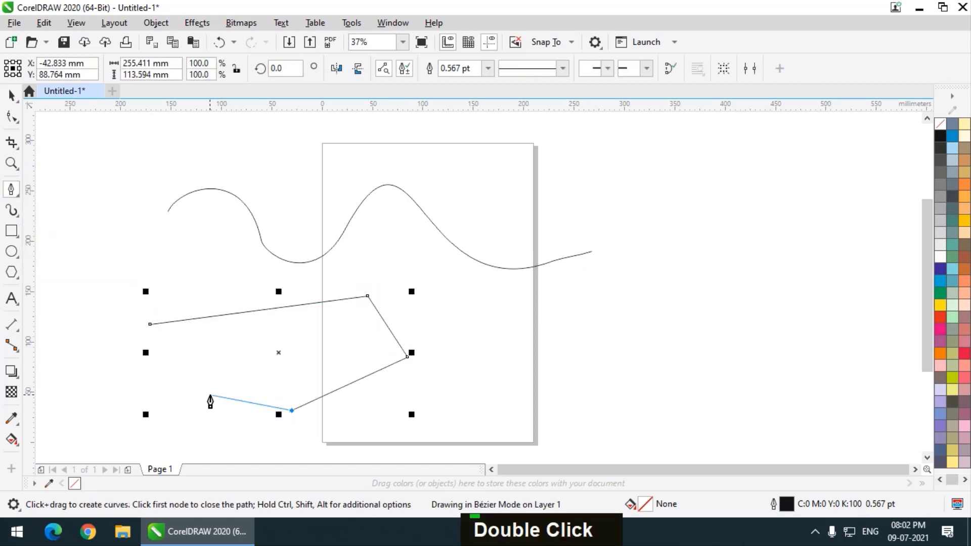
left_click(210, 395)
left_click(185, 371)
left_click(150, 324)
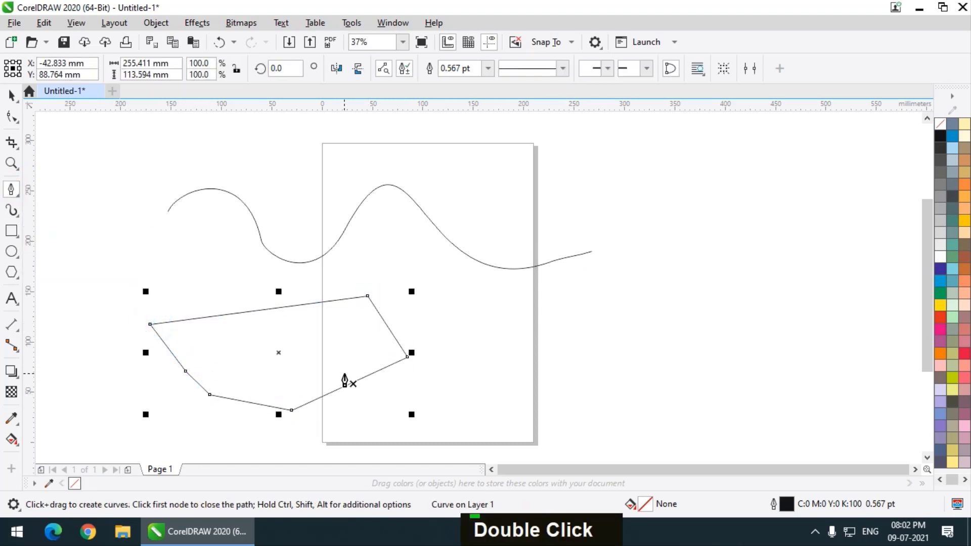
key("Delete")
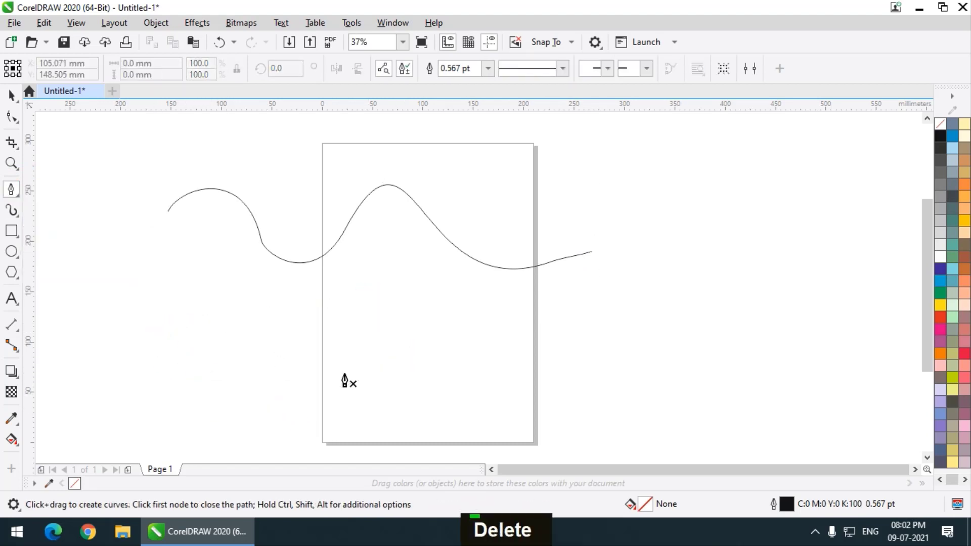
Start a Polyline below the wavy line with three straight zigzag segments, continuing into a freehand wavy edge down and back along the page's lower part.
left_click(18, 194)
left_click(59, 269)
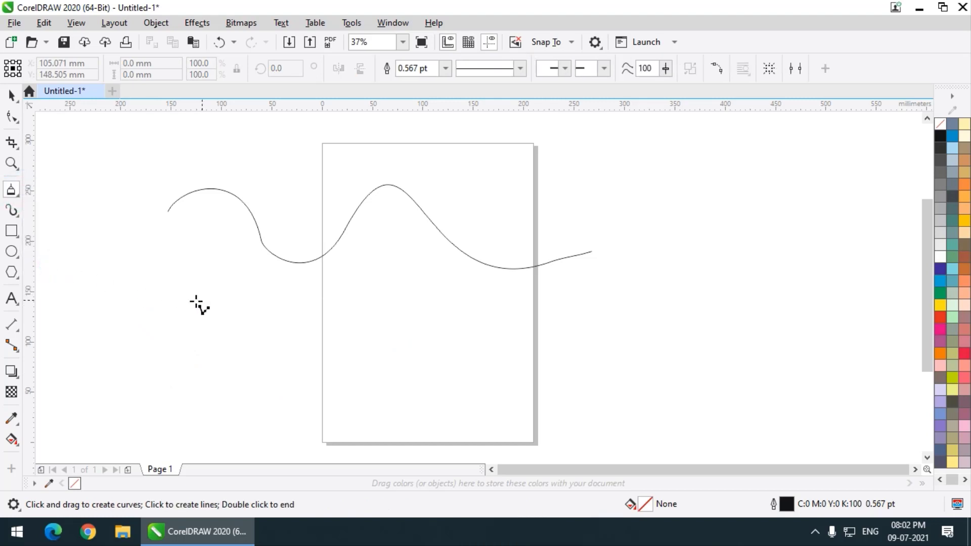
left_click(172, 343)
left_click(349, 295)
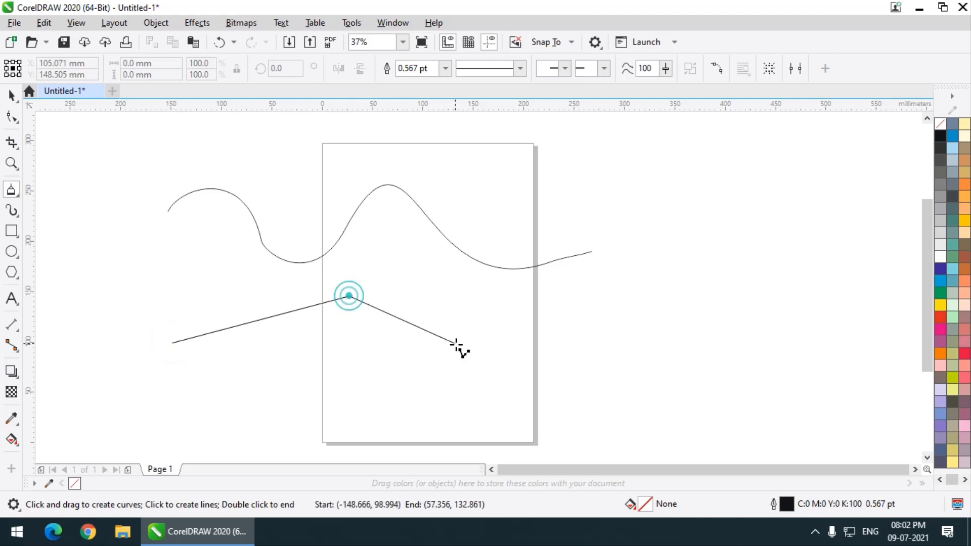
left_click(454, 343)
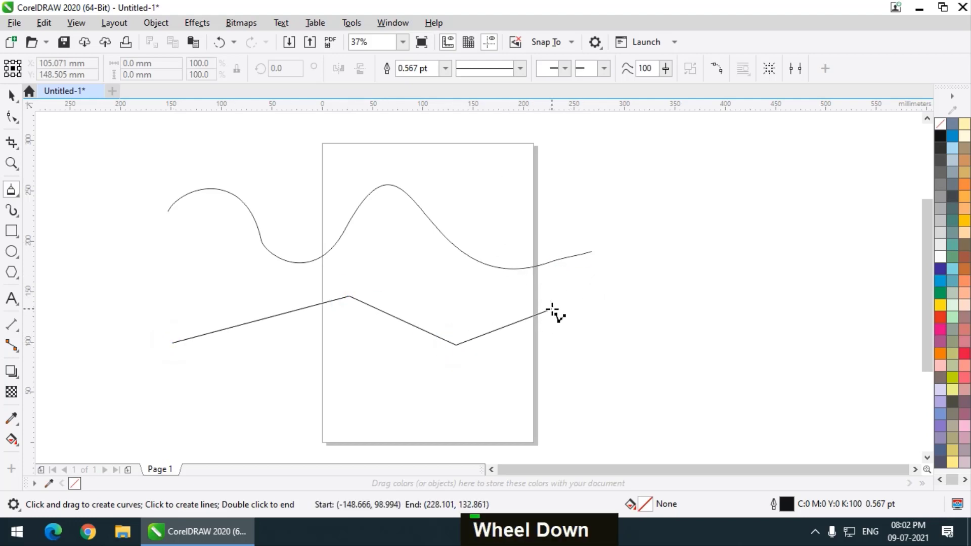
mouse_move(552, 310)
left_mouse_down()
mouse_move(584, 358)
mouse_move(551, 375)
mouse_move(544, 398)
mouse_move(506, 399)
mouse_move(496, 413)
mouse_move(470, 408)
mouse_move(446, 427)
mouse_move(379, 406)
mouse_move(349, 427)
mouse_move(312, 420)
left_mouse_up()
left_click(260, 432)
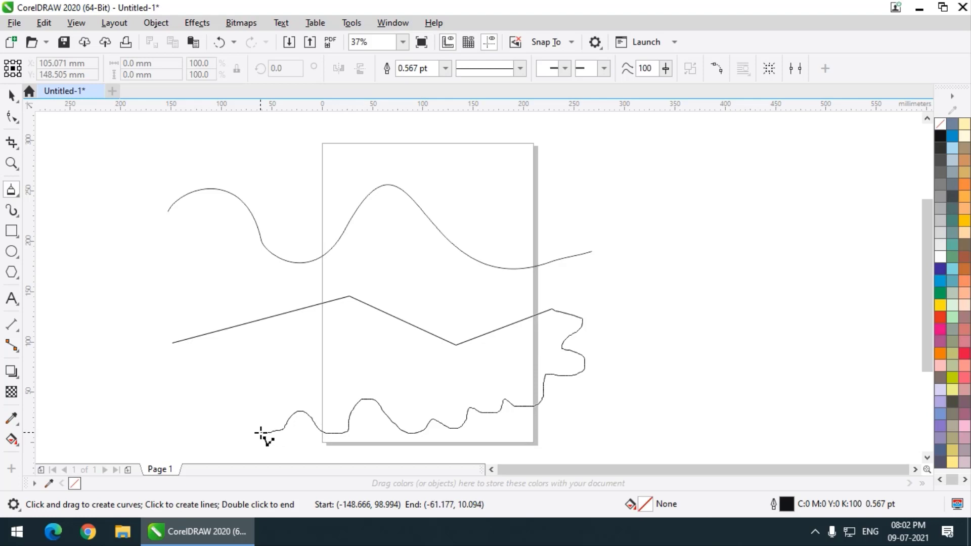
Continue the Polyline with straight segments that form sharp spikes at the shape's lower left.
left_click(408, 322)
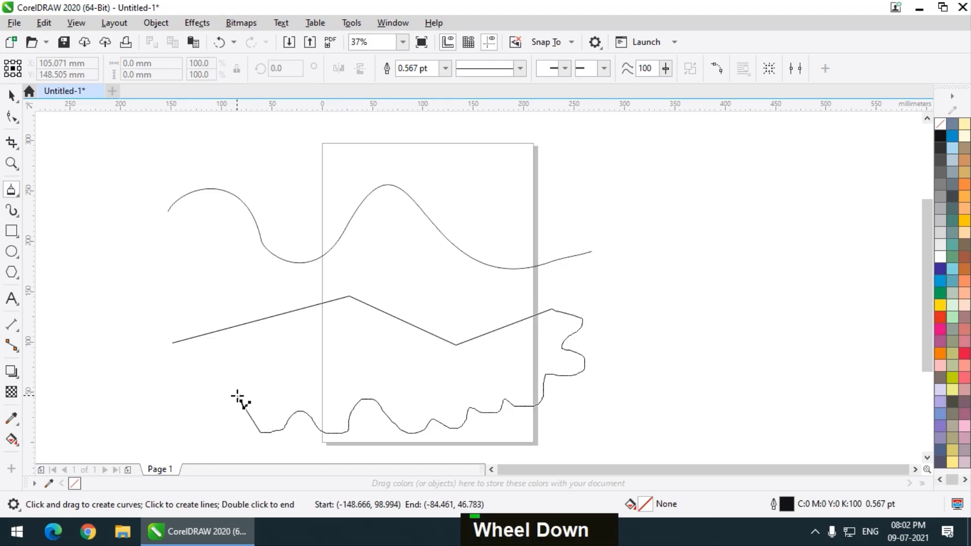
left_click(219, 411)
double_click(278, 372)
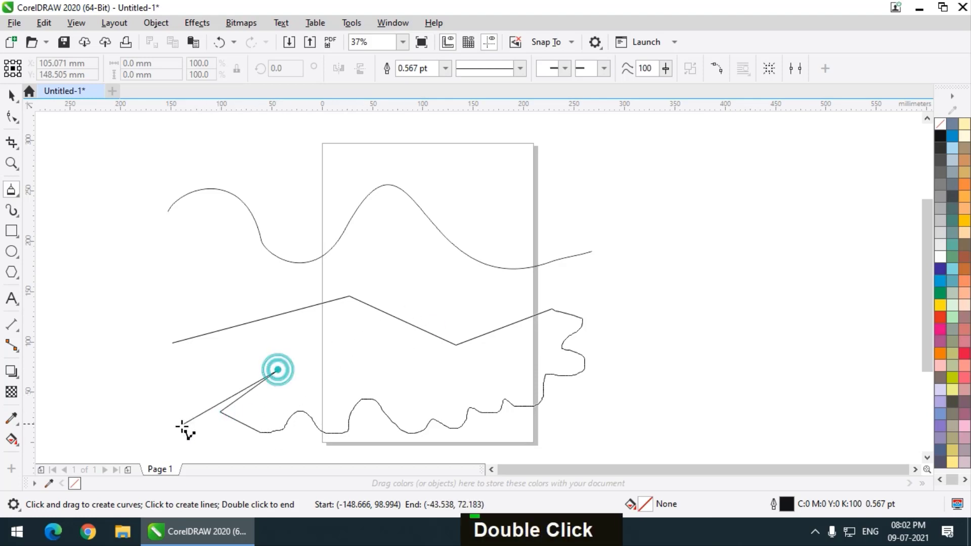
left_click(182, 426)
left_click(151, 408)
left_click(235, 374)
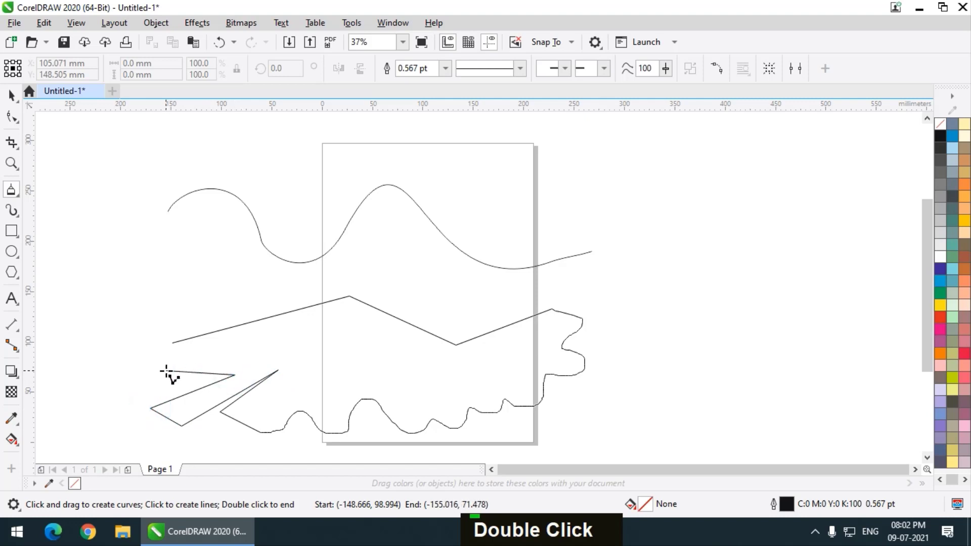
left_click(105, 394)
Finish the Polyline with freehand lobes, close it at its start point, and fill the shape with red C:0 M:100 Y:60 K:0.
mouse_move(135, 377)
left_mouse_down()
mouse_move(104, 359)
mouse_move(135, 304)
mouse_move(125, 285)
mouse_move(139, 279)
mouse_move(169, 293)
mouse_move(196, 282)
mouse_move(186, 313)
mouse_move(144, 322)
mouse_move(135, 351)
mouse_move(214, 371)
mouse_move(194, 360)
mouse_move(169, 363)
mouse_move(204, 362)
left_mouse_up()
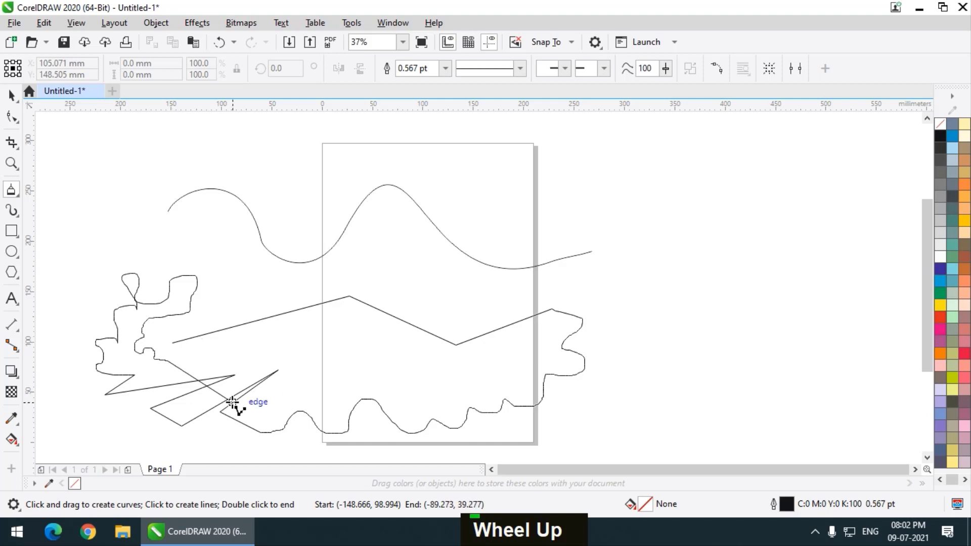
left_click(173, 343)
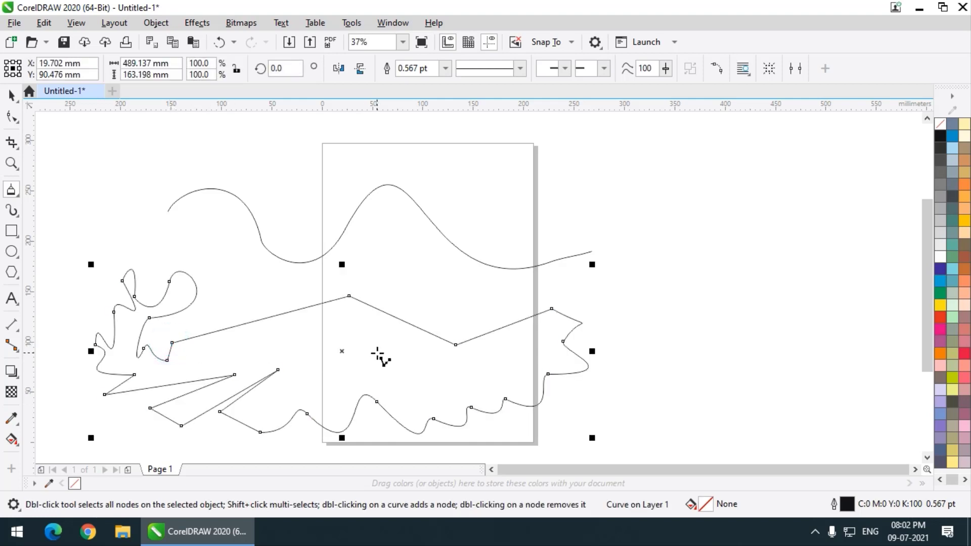
left_click(964, 354)
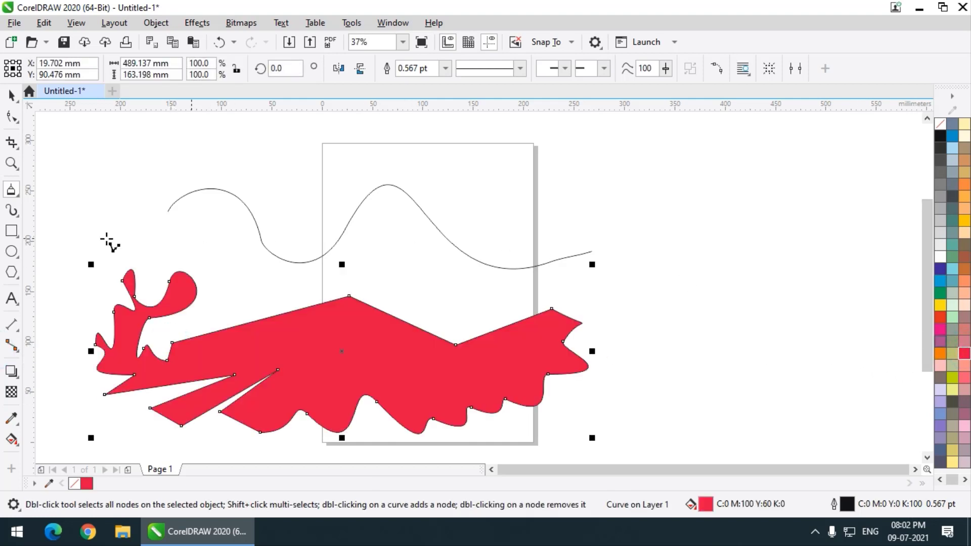
Draw a 3-Point Curve about 301 mm wide and 197 mm high to the right of the red shape, bulging downward.
left_click(10, 195)
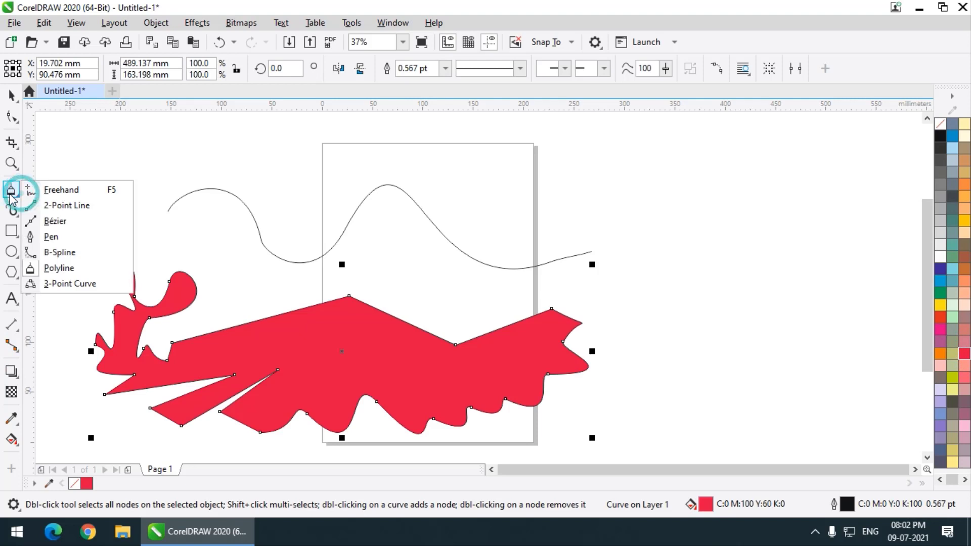
left_click(77, 284)
scroll(147, 223, "down", 2)
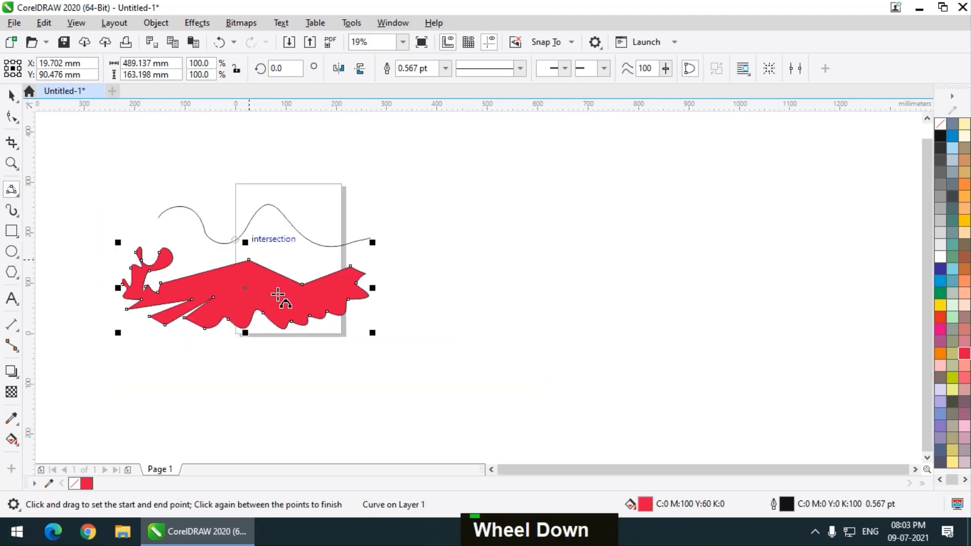
scroll(377, 300, "up", 2)
left_click_drag(376, 349, 680, 186)
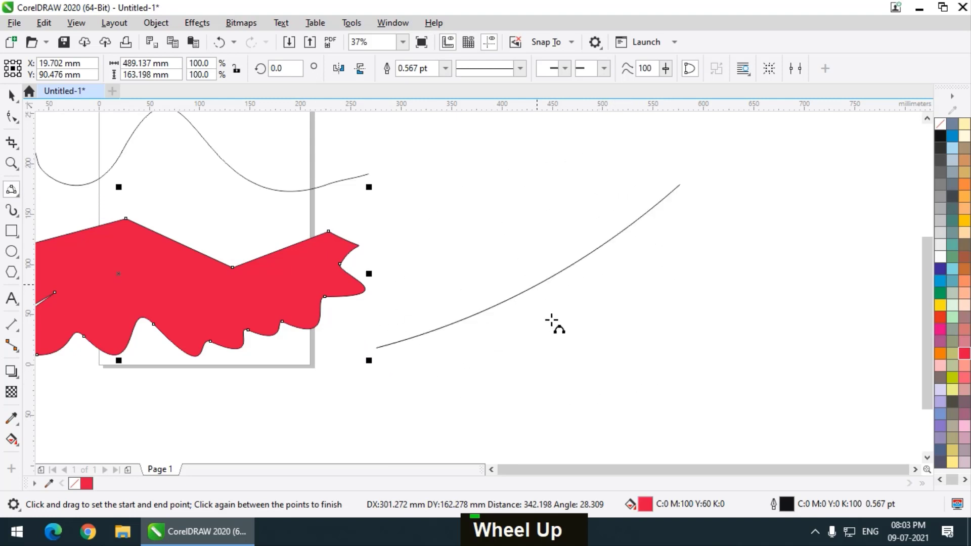
left_click(566, 368)
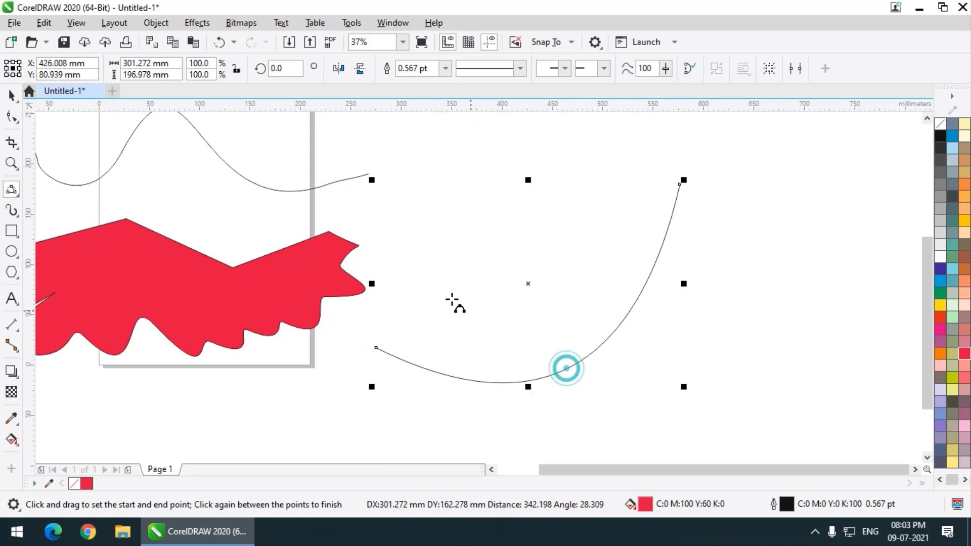
Draw a second 3-Point Curve about 243 mm wide and 177 mm high above the first one, bulging up and left.
left_click_drag(403, 301, 644, 142)
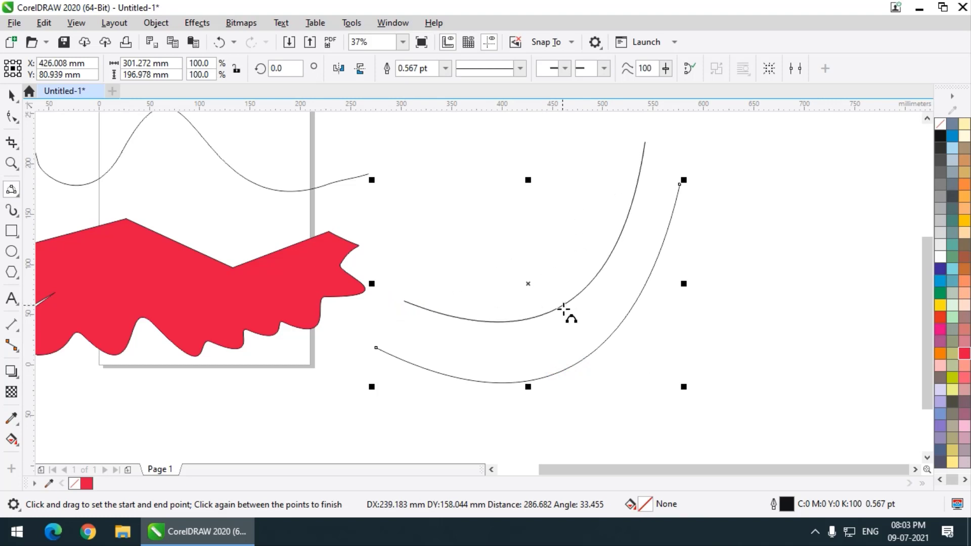
left_click(440, 149)
scroll(536, 296, "down", 2)
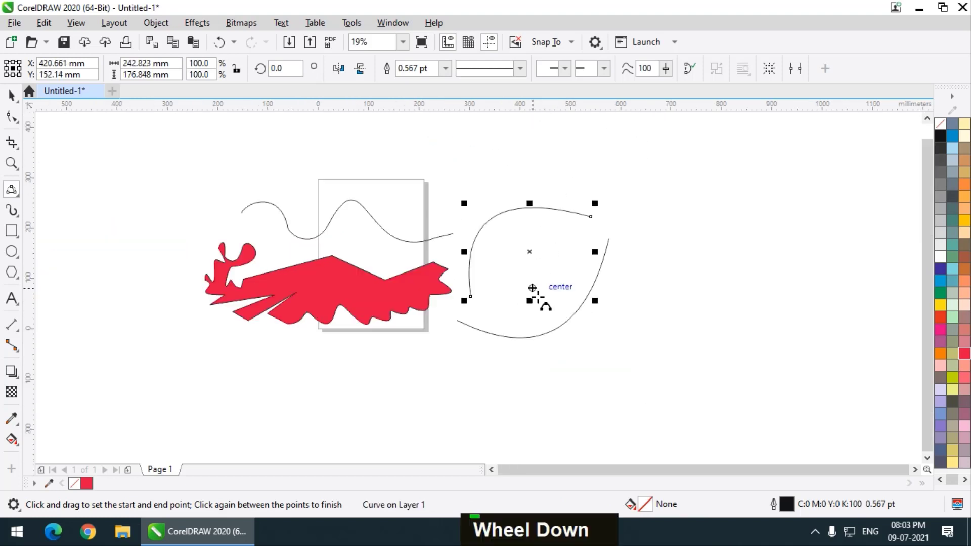
Draw a 3-Point Curve about 528 mm wide and 121 mm high below the page, with its bend near the left end.
left_click_drag(278, 387, 540, 373)
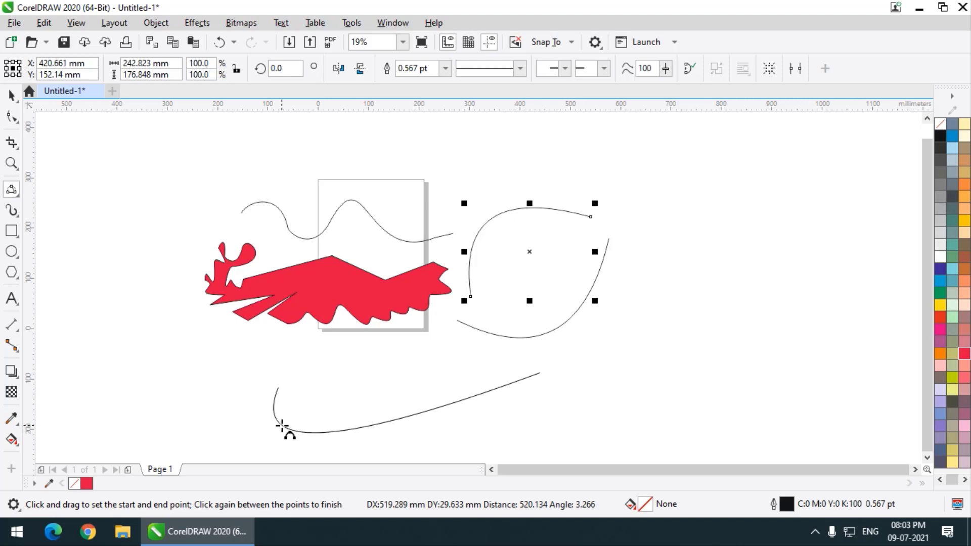
left_click(282, 427)
scroll(345, 287, "down", 2)
scroll(347, 364, "up", 2)
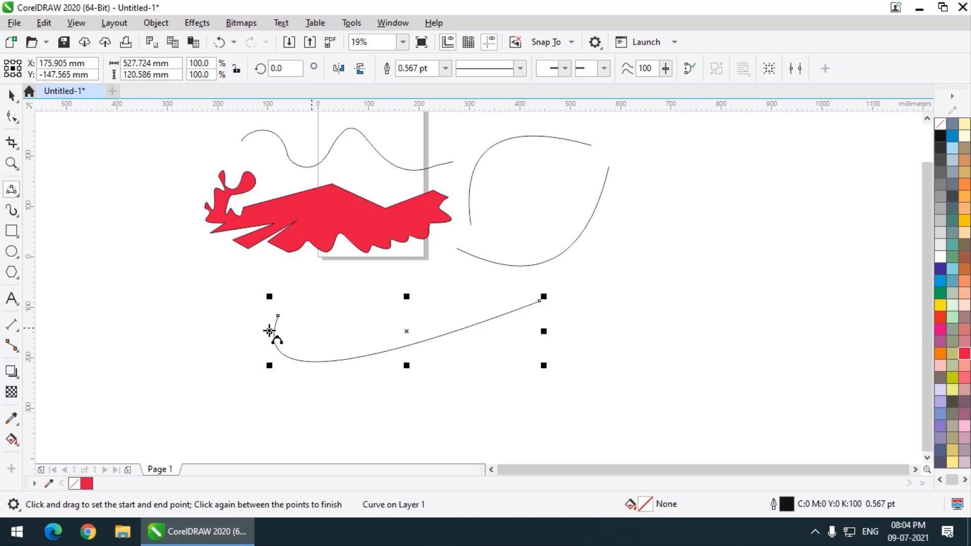
Draw another 3-Point Curve about 636 mm wide and 224 mm high crossing the one below the page, and switch to the Pick tool.
left_click_drag(121, 331, 441, 275)
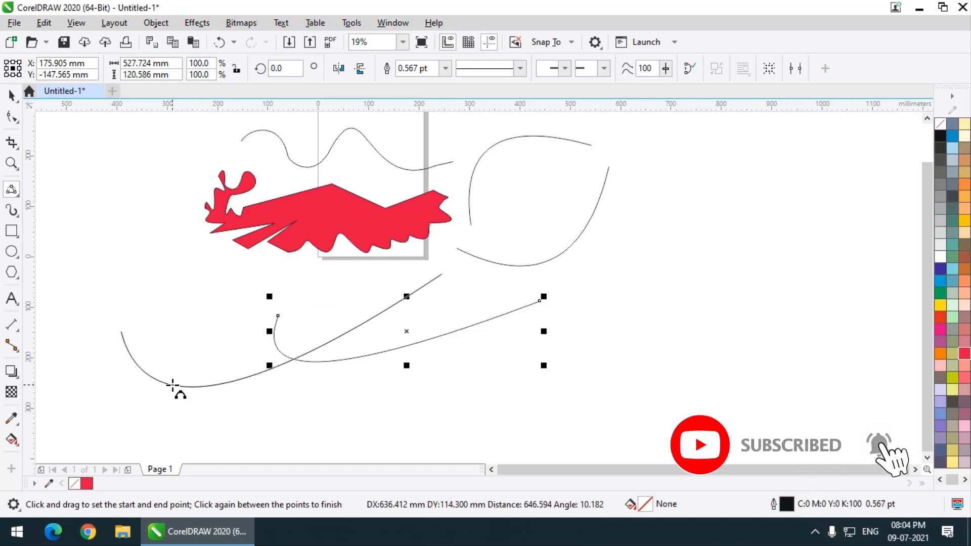
left_click(172, 385)
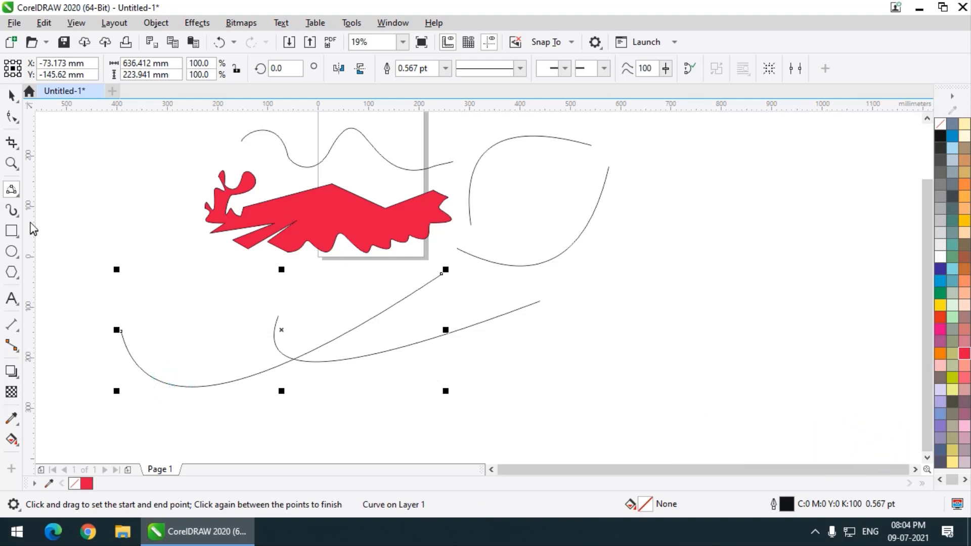
left_click(16, 193)
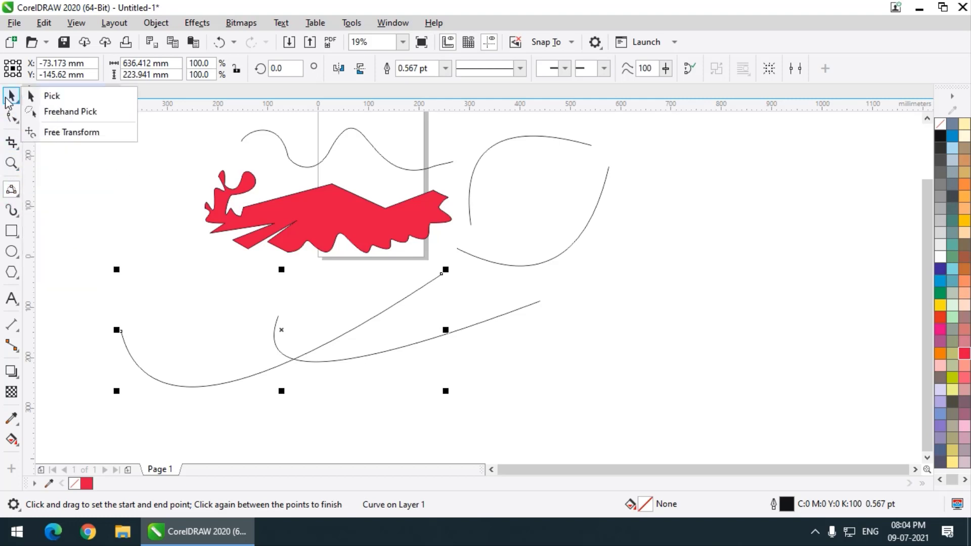
left_click(11, 95)
scroll(377, 358, "down", 3)
scroll(356, 345, "up", 3)
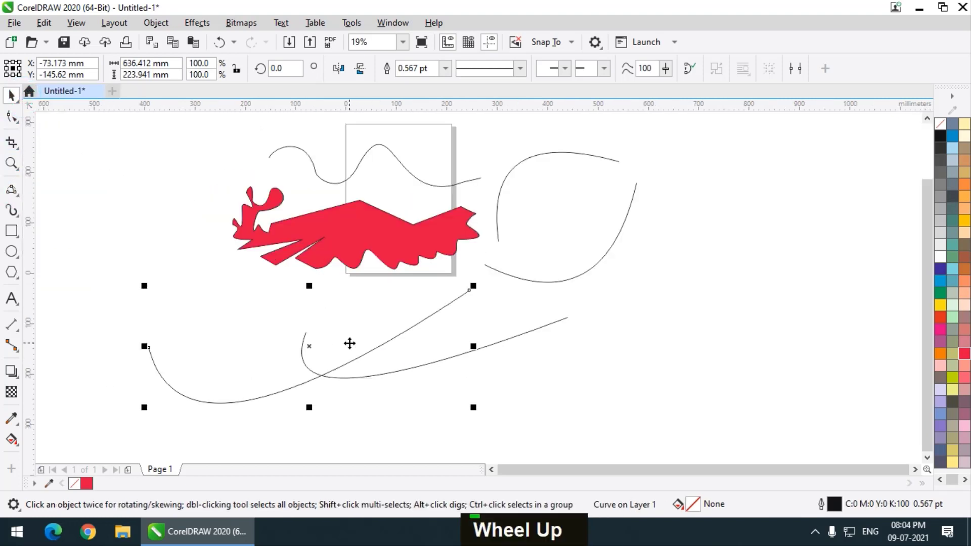